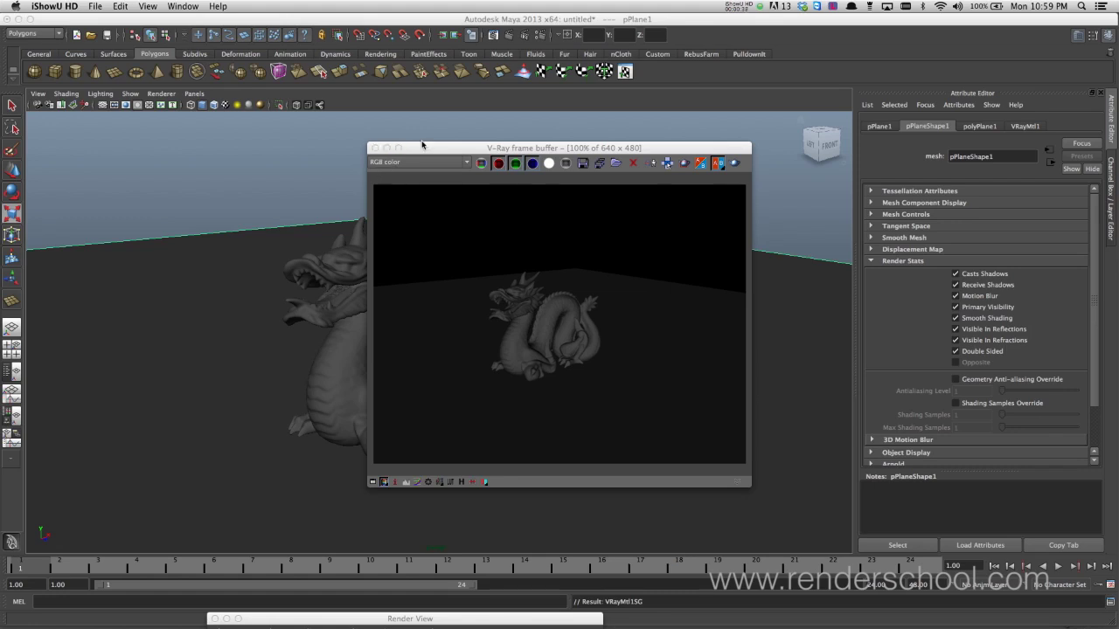
# - In the V-Ray color mapping settings, set Gamma to 2.2 and enable Don't affect colors (adaptation only)
pyautogui.moveTo(423, 147); pyautogui.dragTo(621, 238)
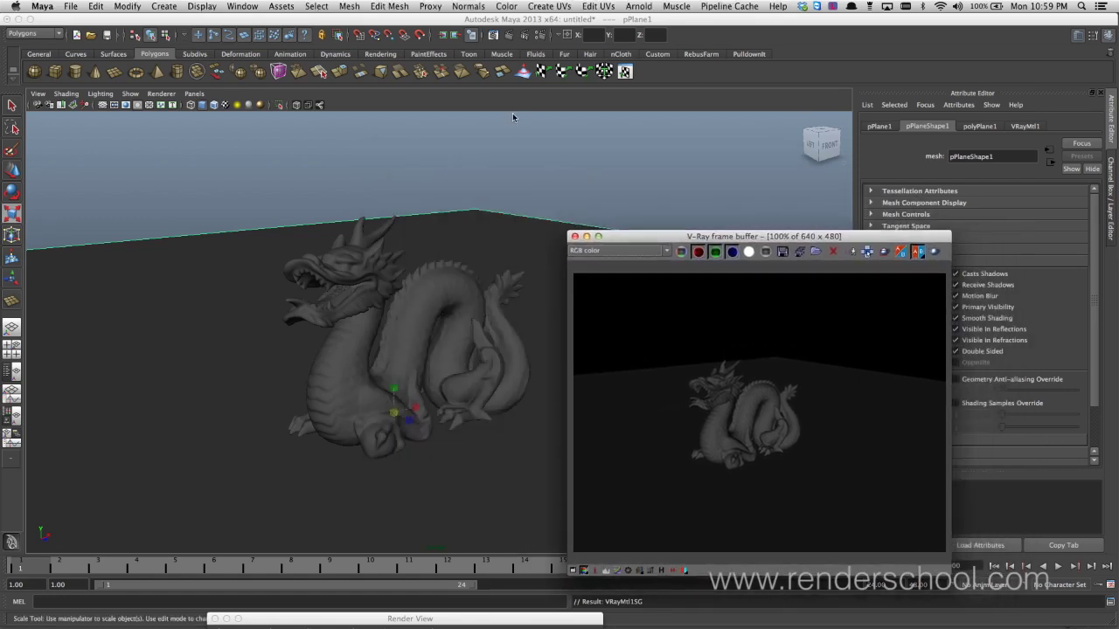
pyautogui.click(539, 35)
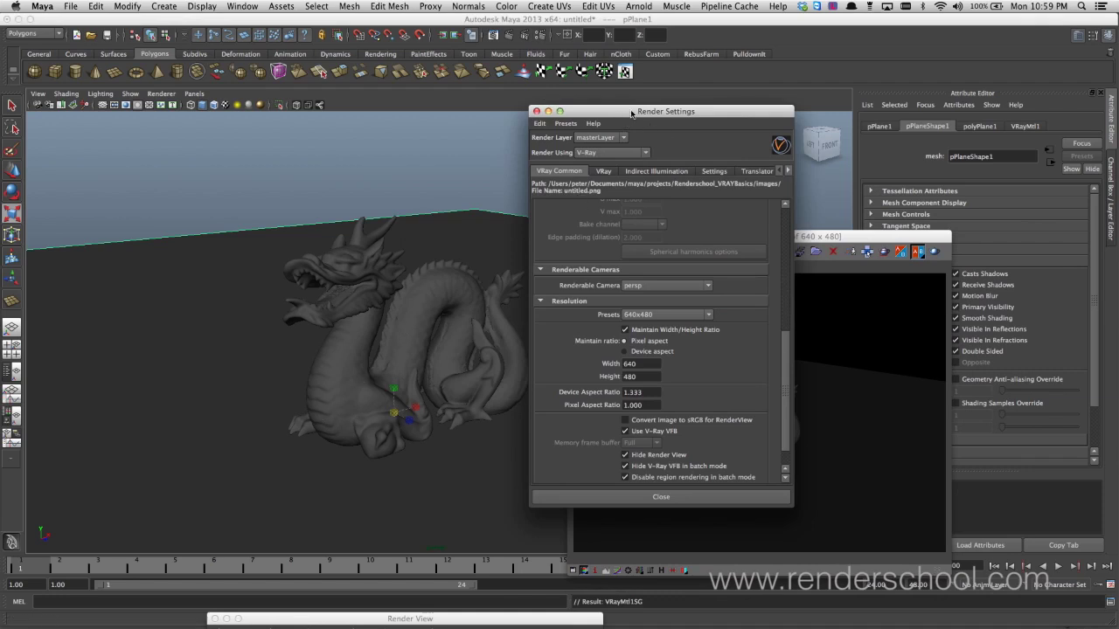
pyautogui.moveTo(612, 111); pyautogui.dragTo(186, 118)
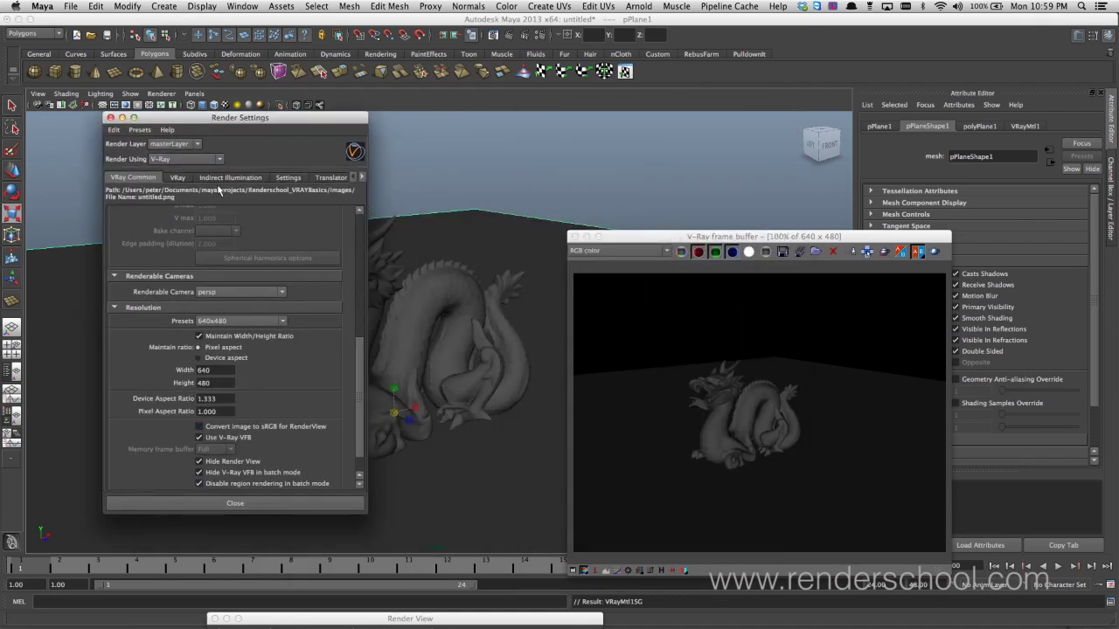
pyautogui.click(178, 178)
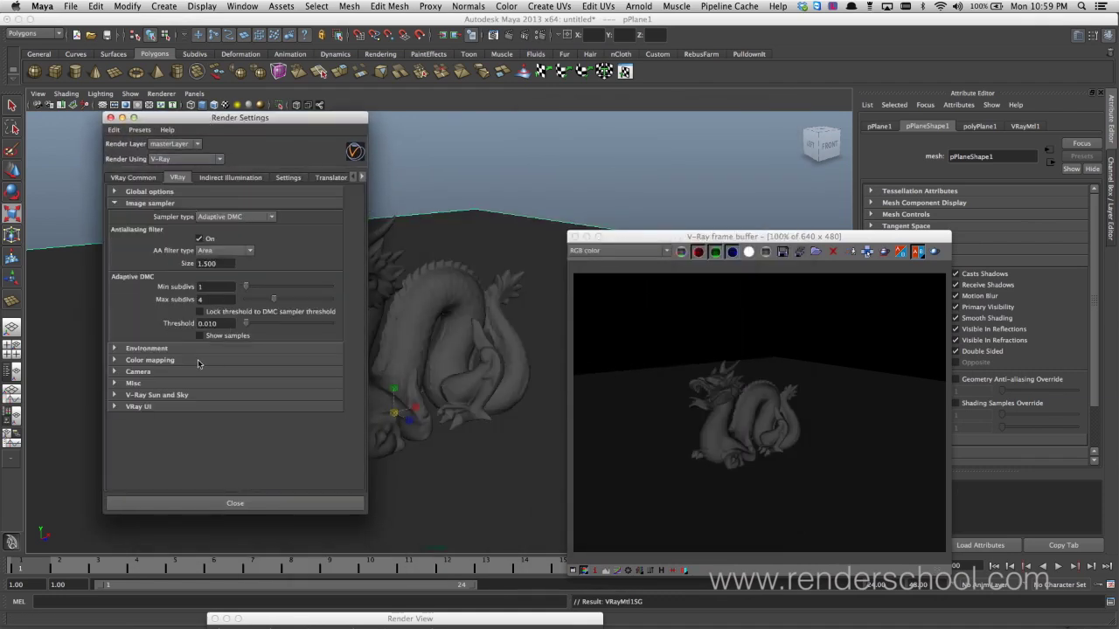
pyautogui.click(198, 361)
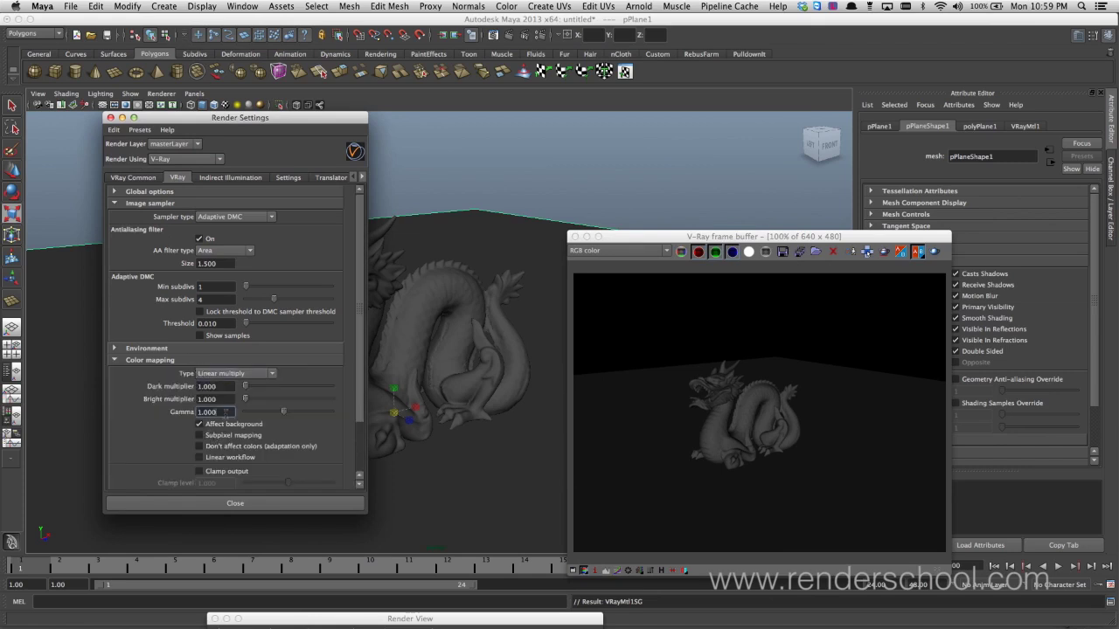
pyautogui.moveTo(226, 413); pyautogui.dragTo(120, 382)
pyautogui.write('2.2')
pyautogui.press('Return')
pyautogui.click(226, 445)
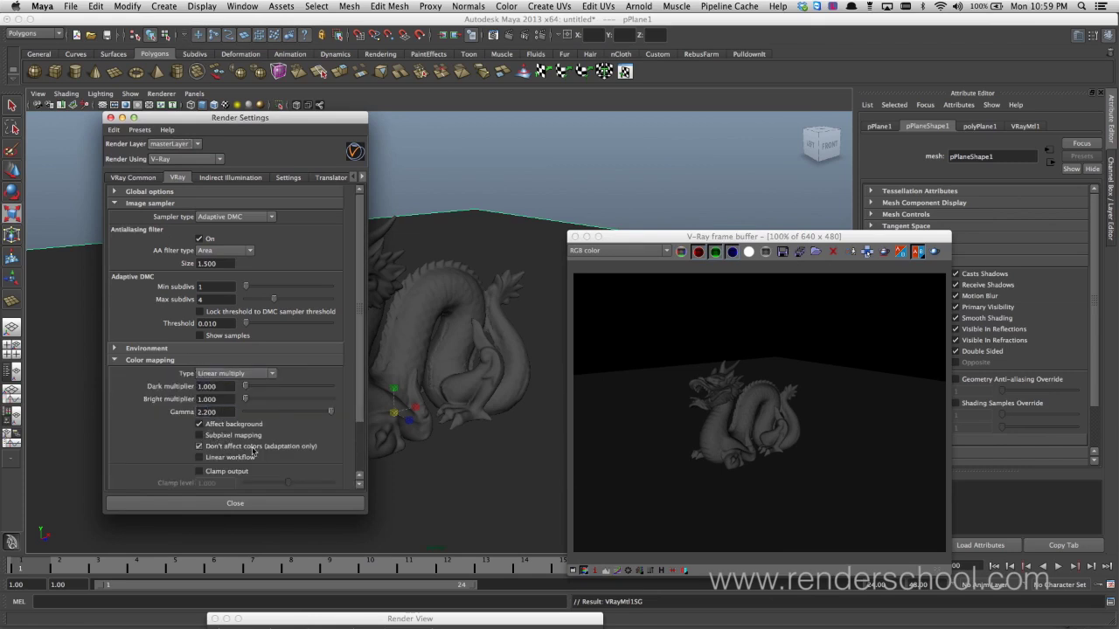
pyautogui.click(181, 362)
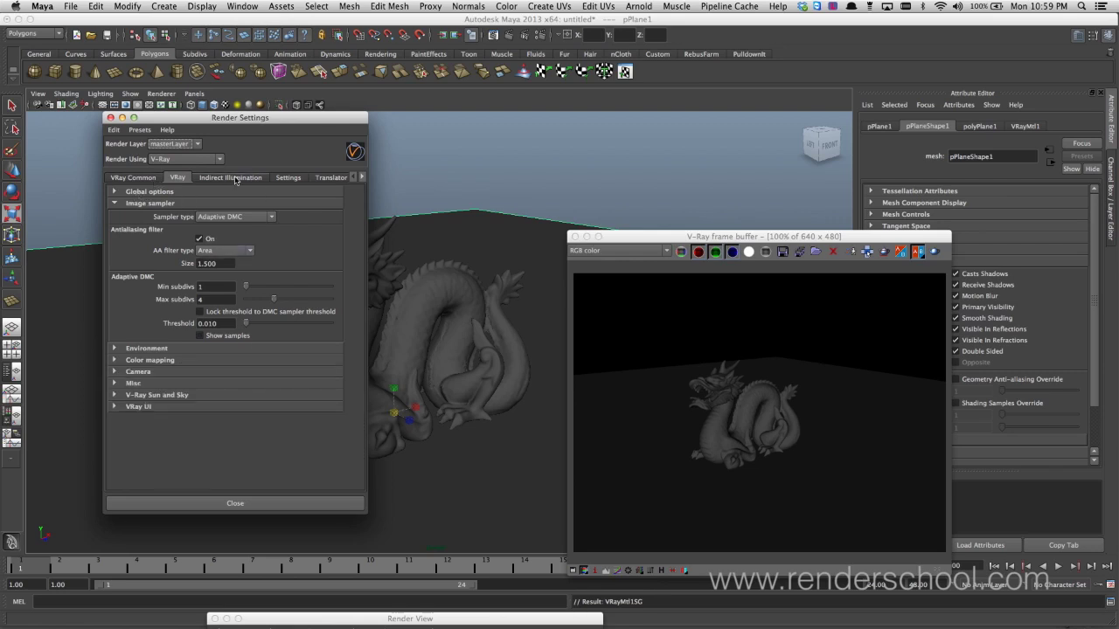
# - Render the scene again and turn on sRGB display in the V-Ray frame buffer
pyautogui.click(933, 252)
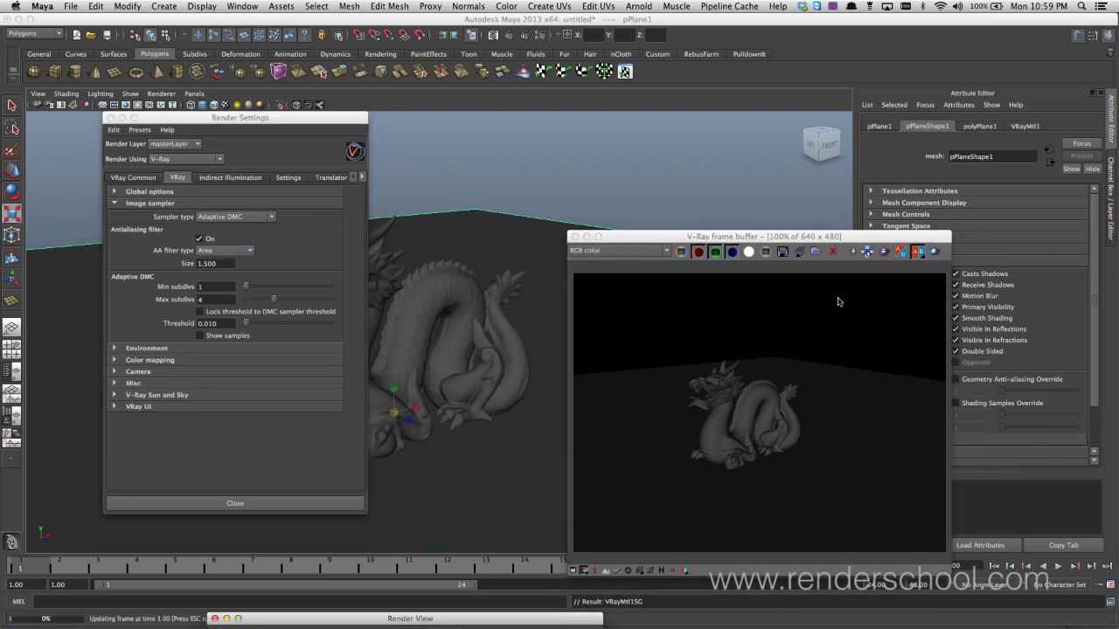
pyautogui.moveTo(687, 238); pyautogui.dragTo(627, 153)
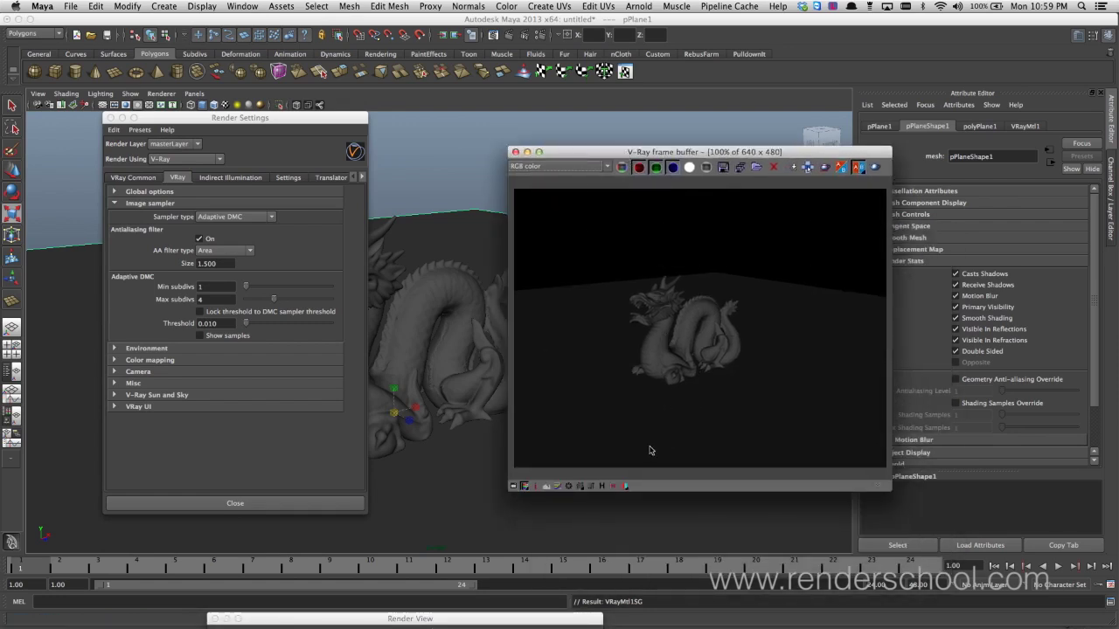
pyautogui.click(580, 487)
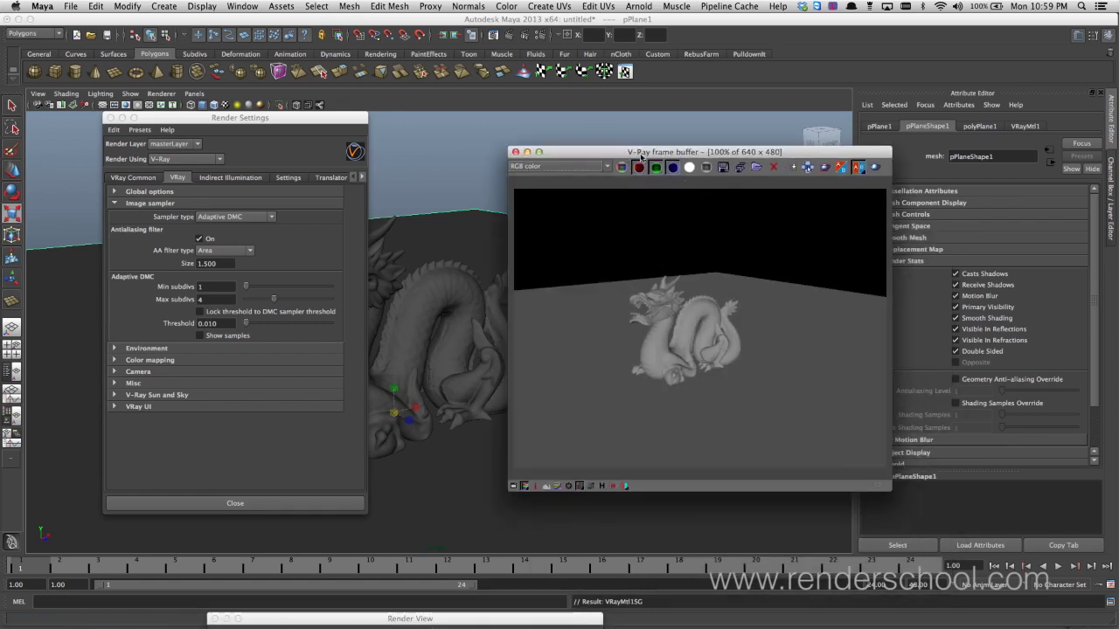
pyautogui.moveTo(640, 155); pyautogui.dragTo(658, 253)
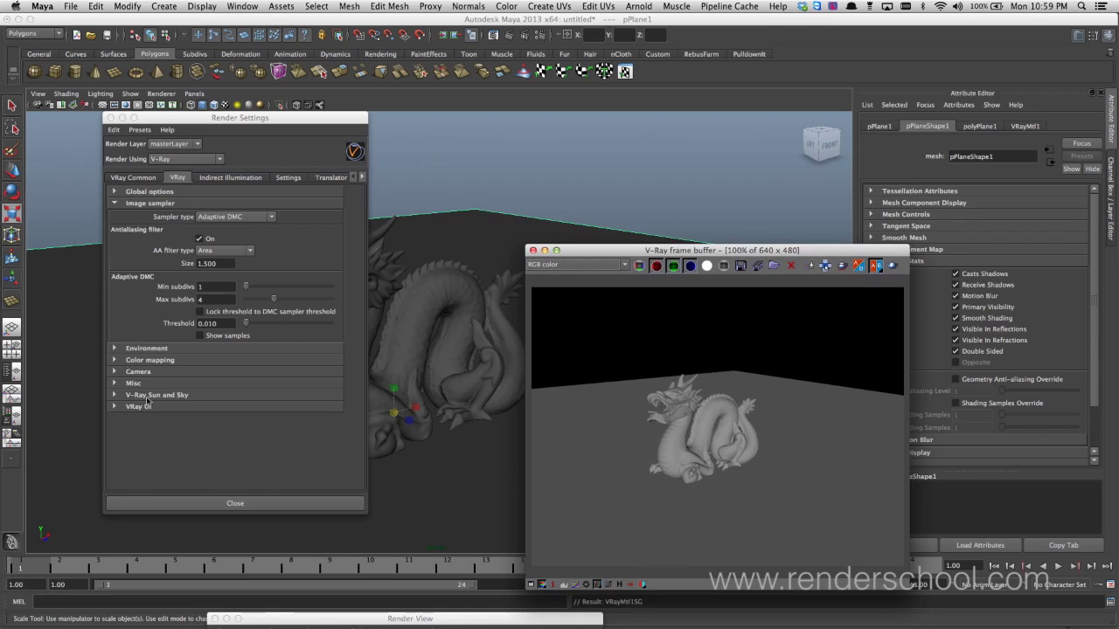
# - Create a V-Ray sun with its sky and render the scene
pyautogui.click(191, 421)
pyautogui.click(157, 395)
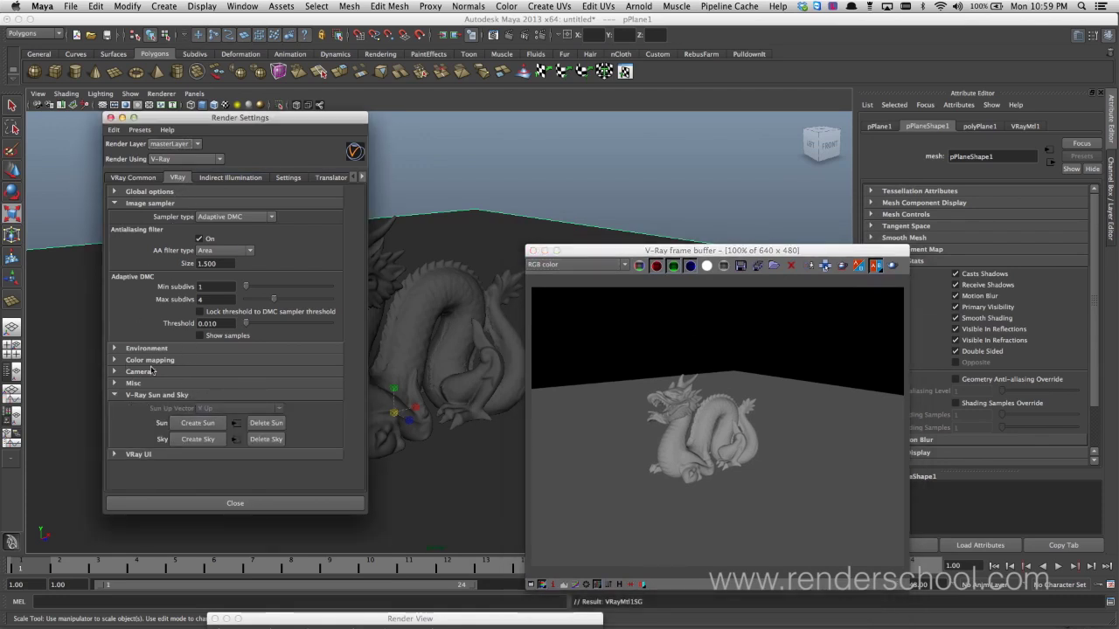
pyautogui.click(203, 425)
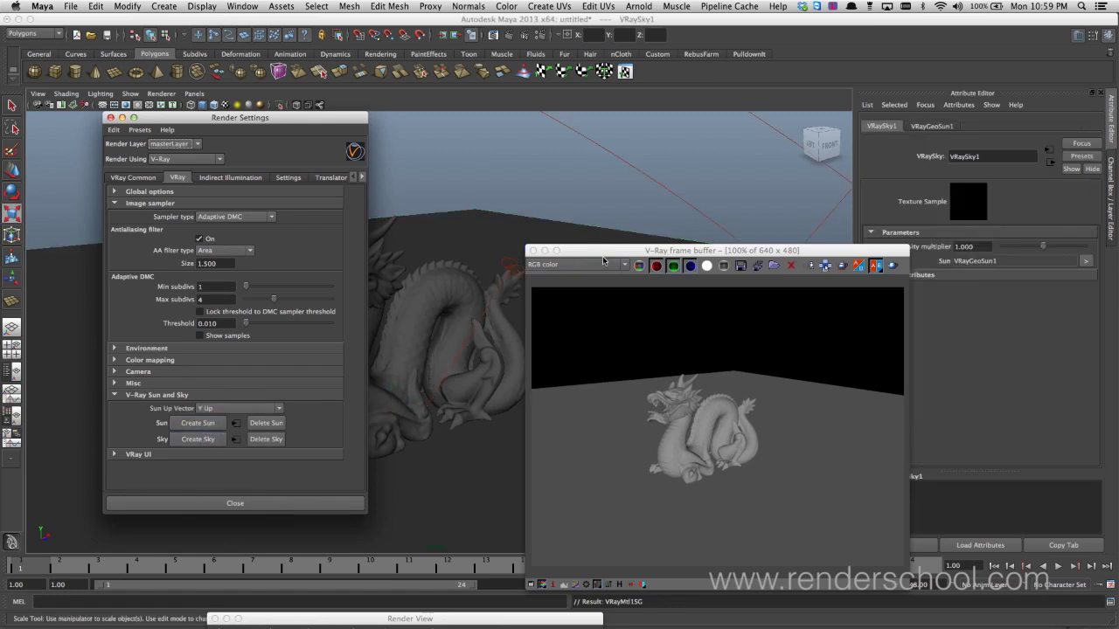
pyautogui.moveTo(593, 253); pyautogui.dragTo(519, 262)
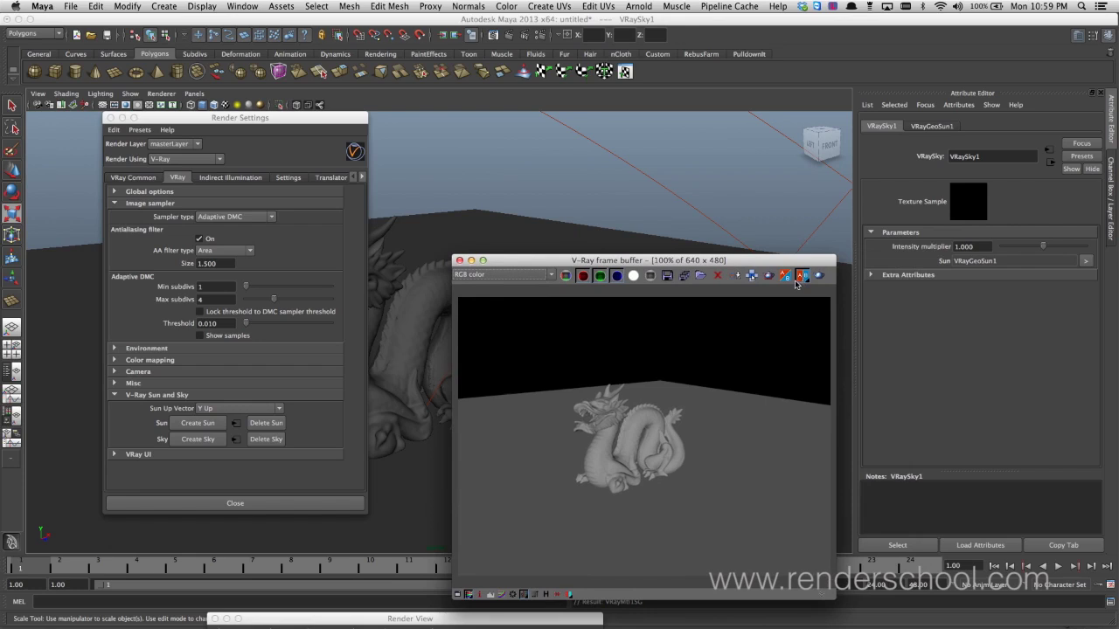
pyautogui.click(823, 277)
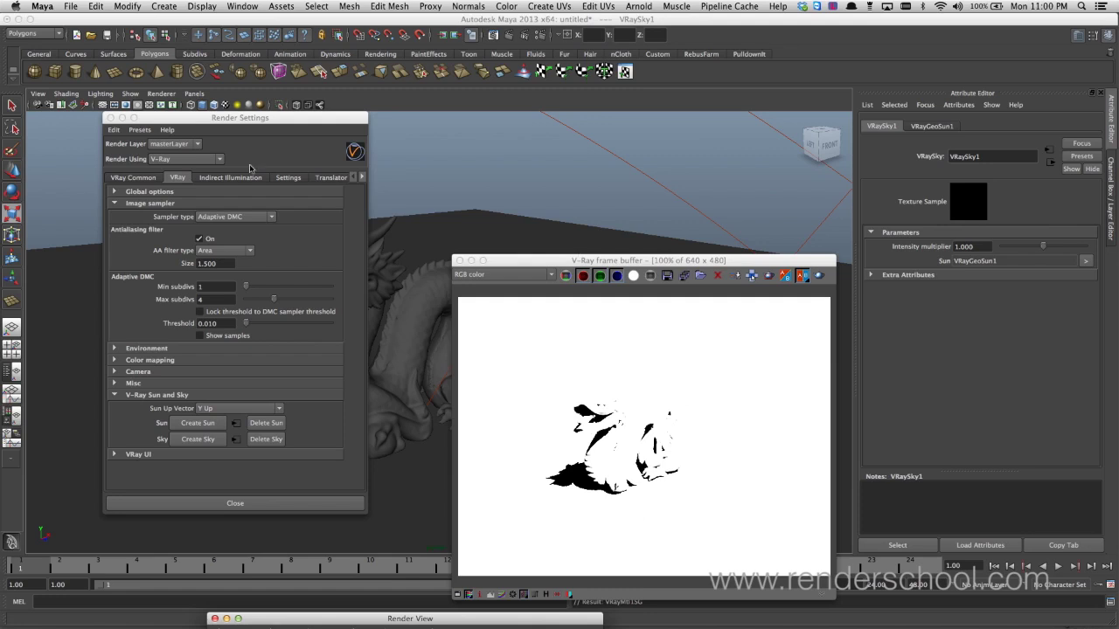
# - Move the V-Ray sun higher and farther away from the dragon
pyautogui.moveTo(254, 119); pyautogui.dragTo(143, 277)
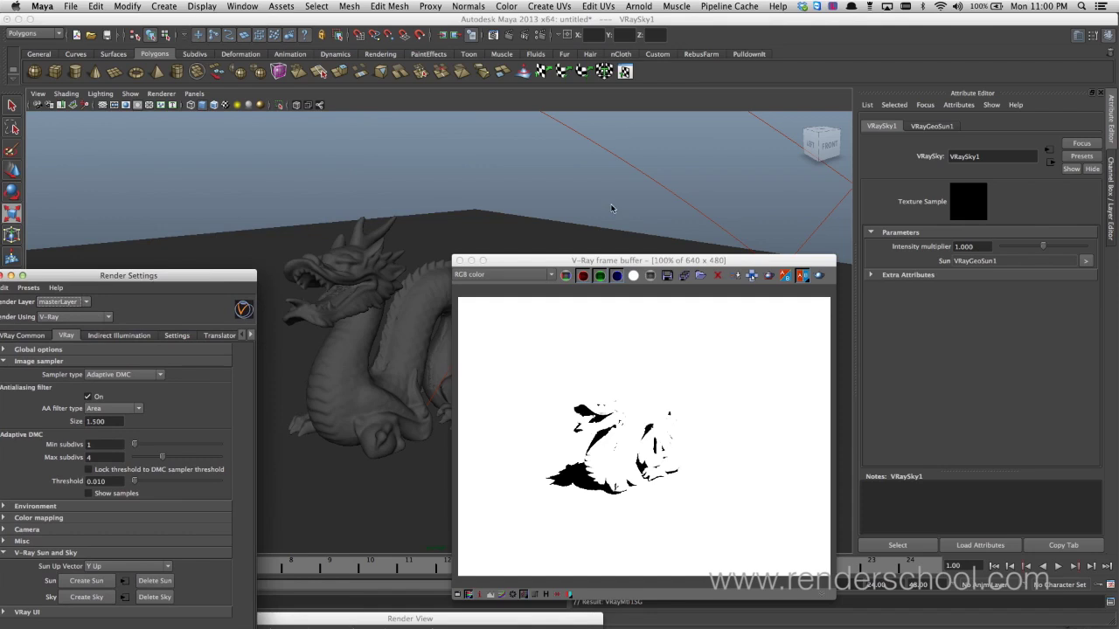
pyautogui.keyDown('alt'); pyautogui.moveTo(612, 208); pyautogui.dragTo(332, 330); pyautogui.keyUp('alt')
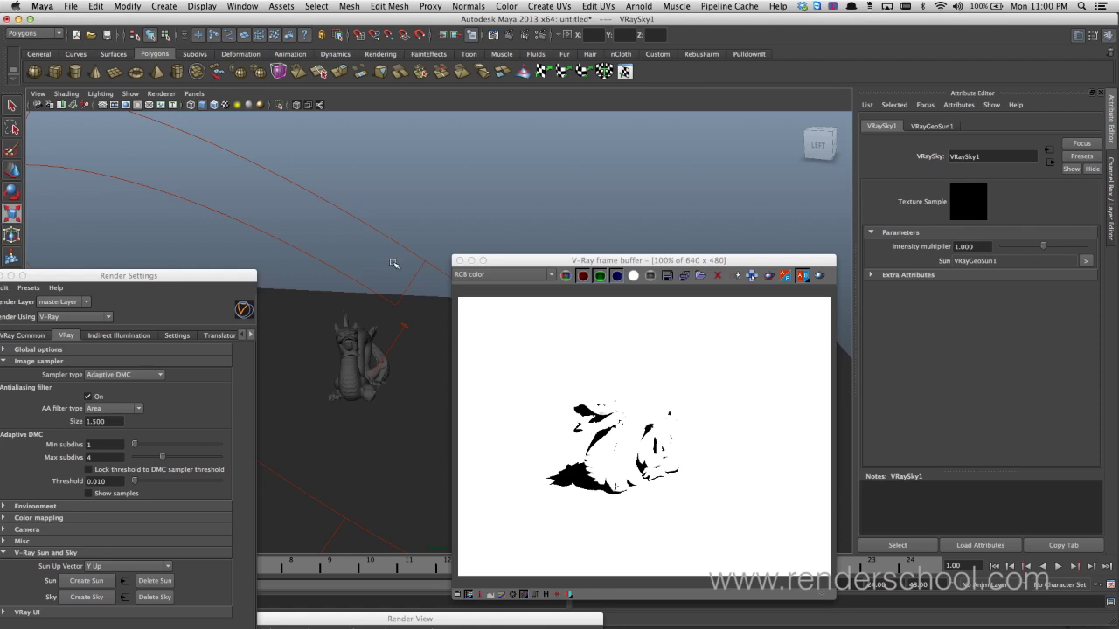
pyautogui.click(405, 326)
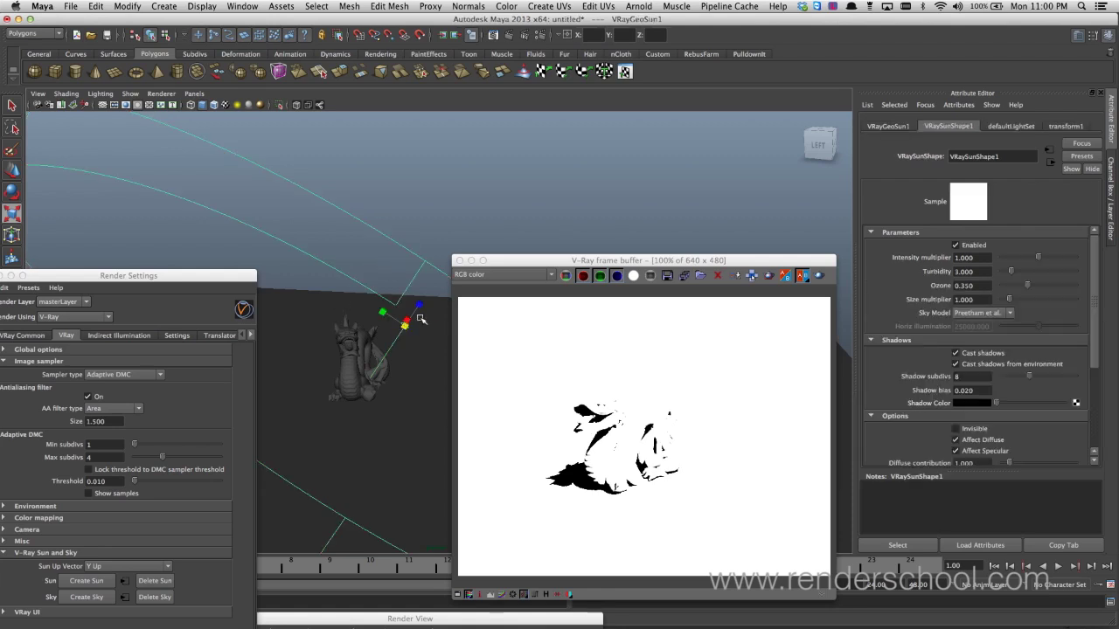
pyautogui.press('t')
pyautogui.moveTo(407, 325); pyautogui.dragTo(564, 176)
pyautogui.press('w')
# - Add the V-Ray Physical camera attributes to the persp camera
pyautogui.click(36, 105)
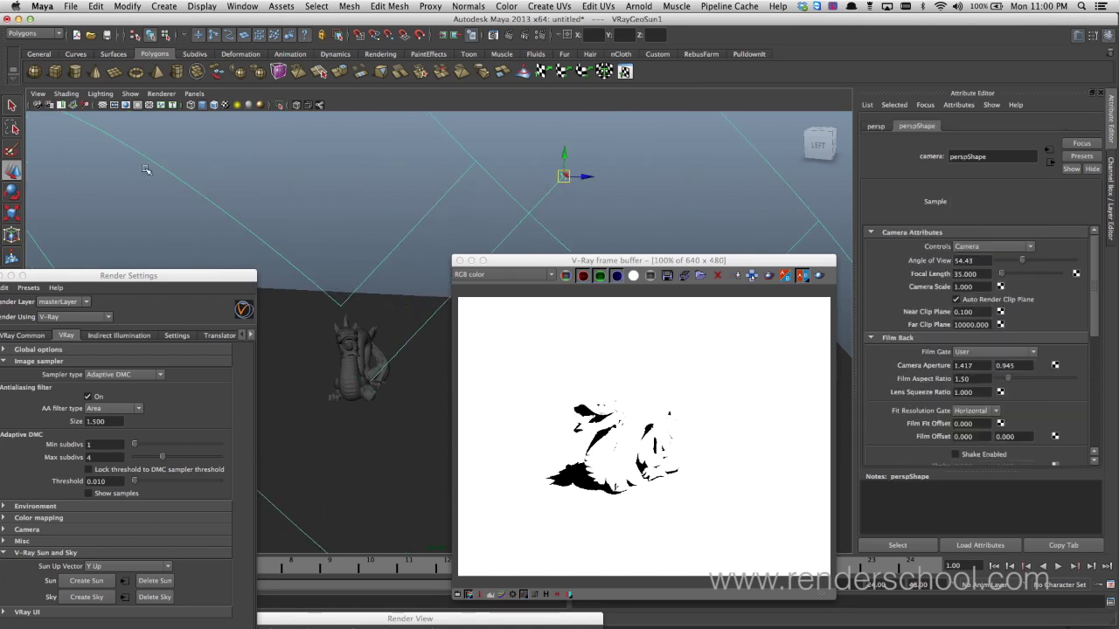
pyautogui.moveTo(549, 263); pyautogui.dragTo(353, 317)
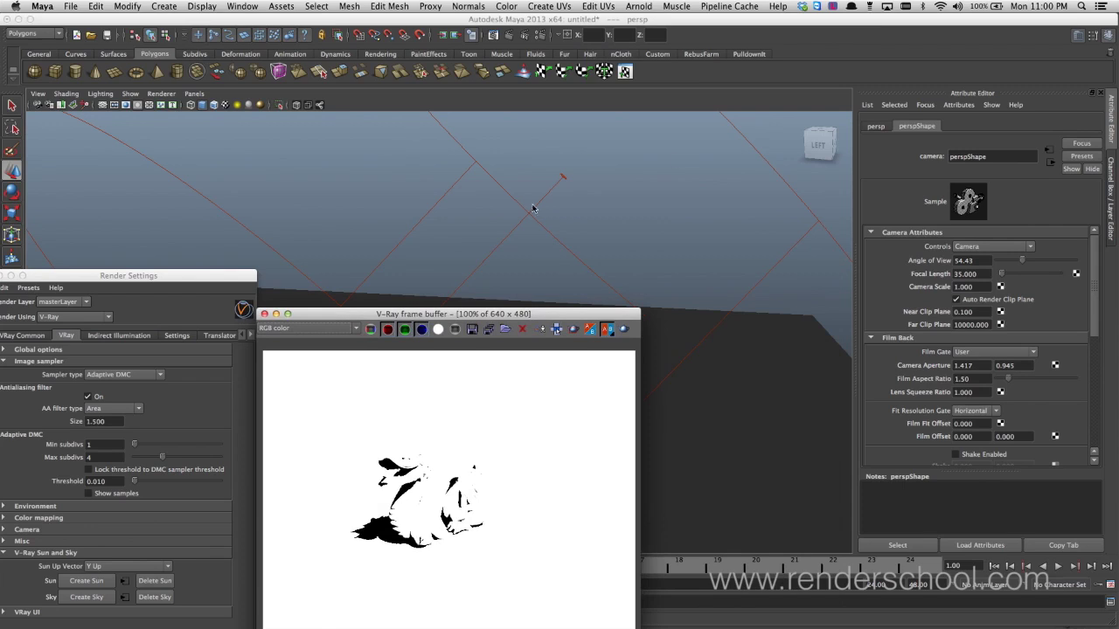
pyautogui.moveTo(470, 314); pyautogui.dragTo(435, 395)
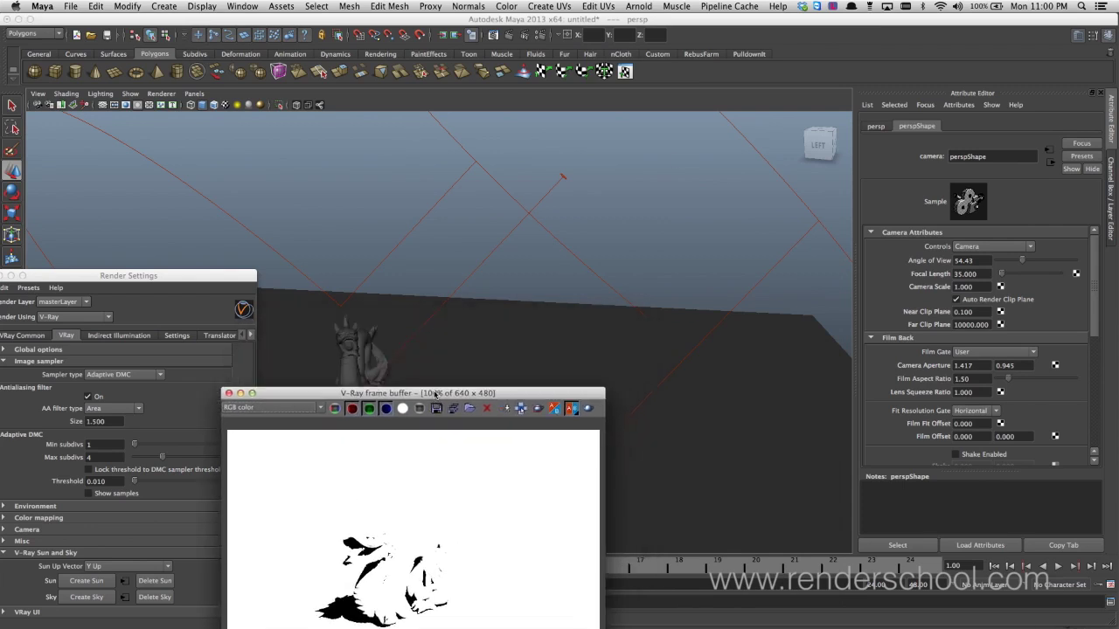
pyautogui.click(958, 106)
pyautogui.moveTo(962, 149)
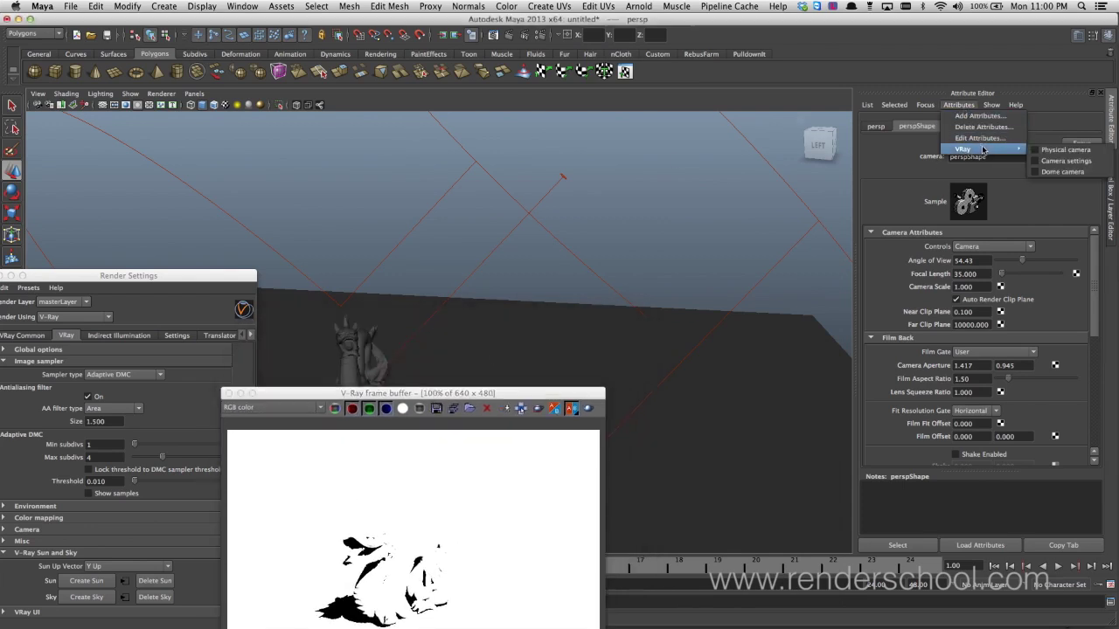
pyautogui.click(1056, 150)
# - Enable Treat as VRay Physical camera in the camera's Extra VRay Attributes and render the scene
pyautogui.click(915, 233)
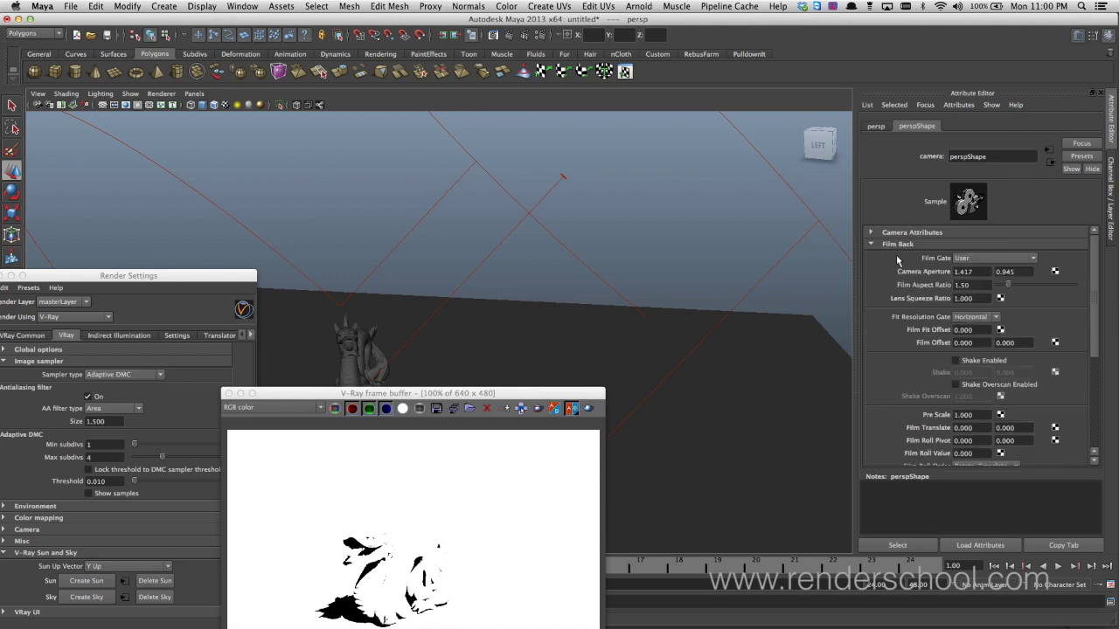
pyautogui.click(905, 245)
pyautogui.click(917, 396)
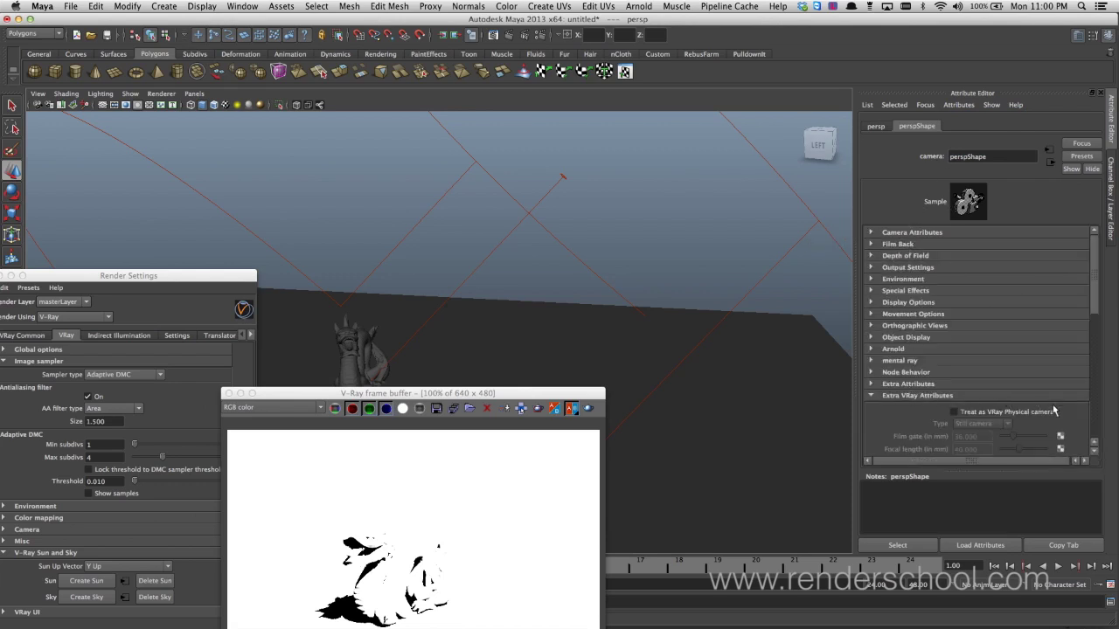
pyautogui.scroll(-5, 995, 323)
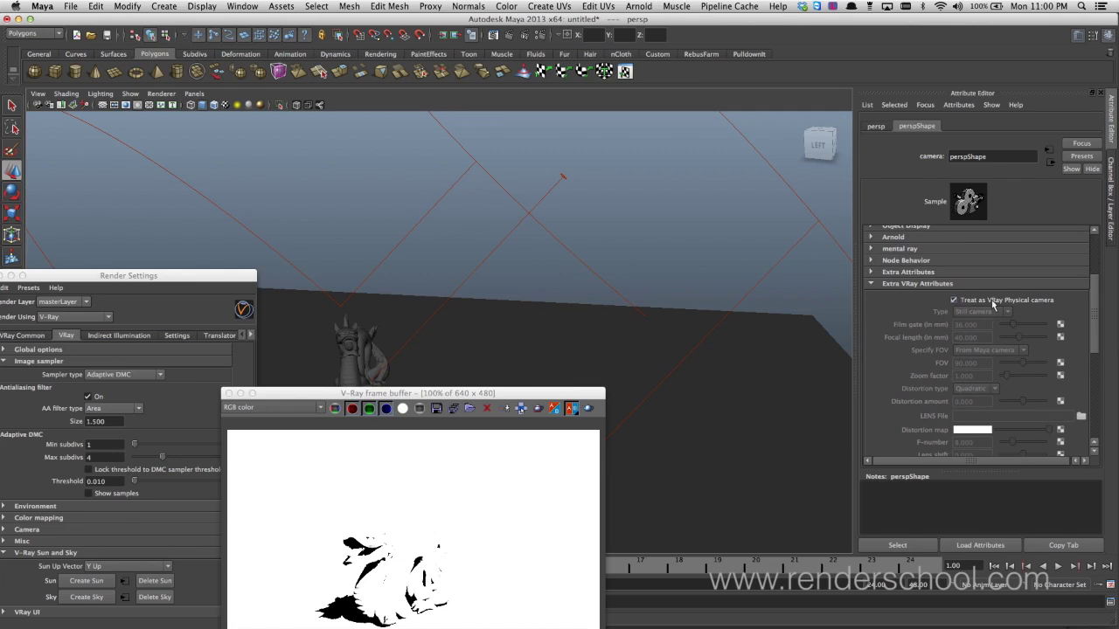
pyautogui.click(953, 300)
pyautogui.moveTo(519, 395); pyautogui.dragTo(797, 153)
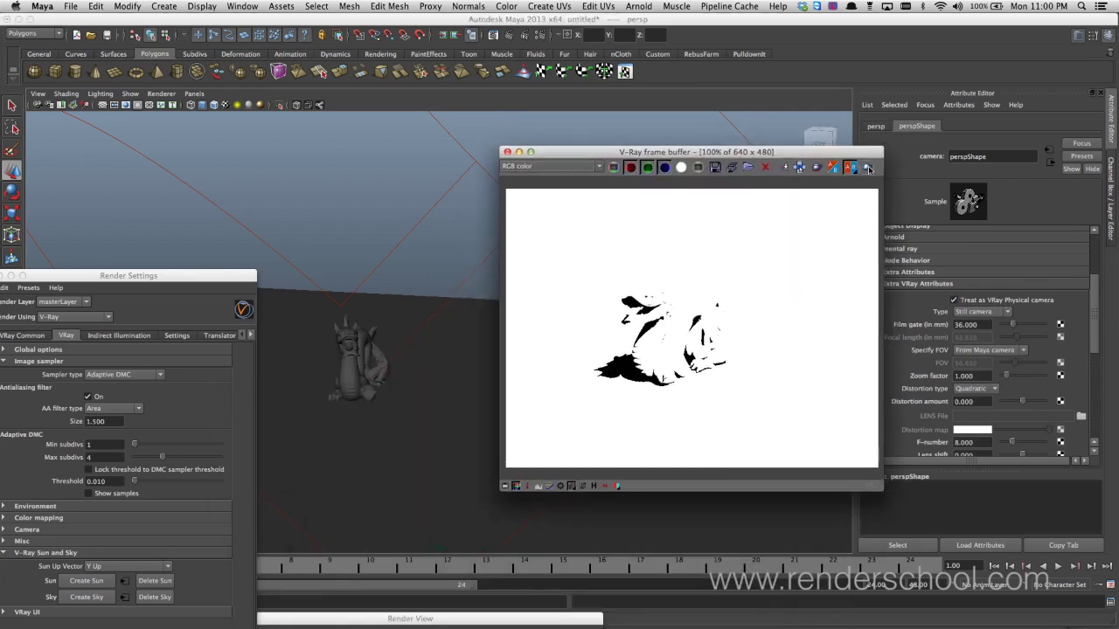
pyautogui.click(868, 169)
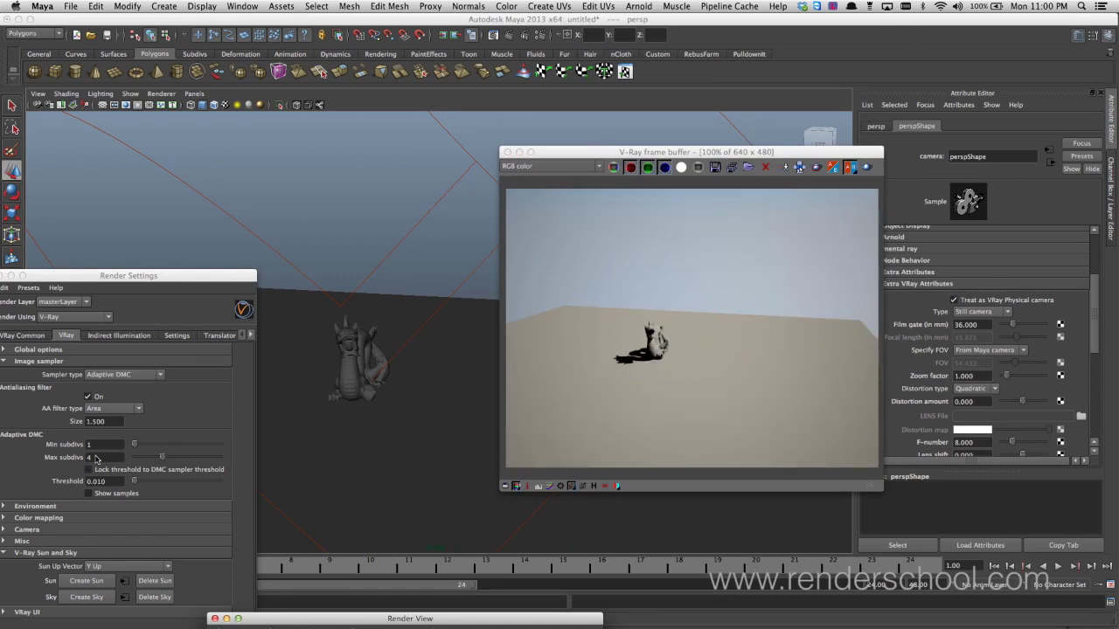
# - Reframe the persp camera closer on the dragon, review its physical camera attributes, and render the new view
pyautogui.keyDown('alt'); pyautogui.moveTo(417, 379); pyautogui.dragTo(369, 397); pyautogui.keyUp('alt')
pyautogui.keyDown('alt'); pyautogui.moveTo(370, 397); pyautogui.dragTo(499, 405, button='right'); pyautogui.keyUp('alt')
pyautogui.keyDown('alt'); pyautogui.moveTo(425, 402); pyautogui.dragTo(424, 435, button='middle'); pyautogui.keyUp('alt')
pyautogui.scroll(-5, 1092, 307)
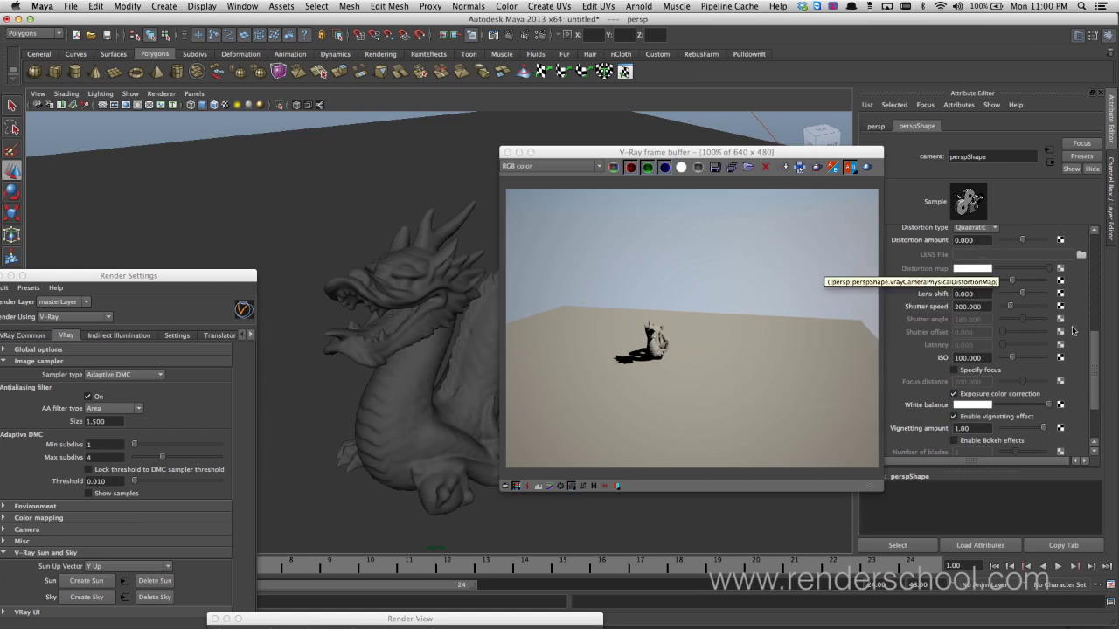
pyautogui.moveTo(1094, 358)
pyautogui.mouseDown()
pyautogui.moveTo(1097, 298)
pyautogui.moveTo(1098, 349)
pyautogui.mouseUp()
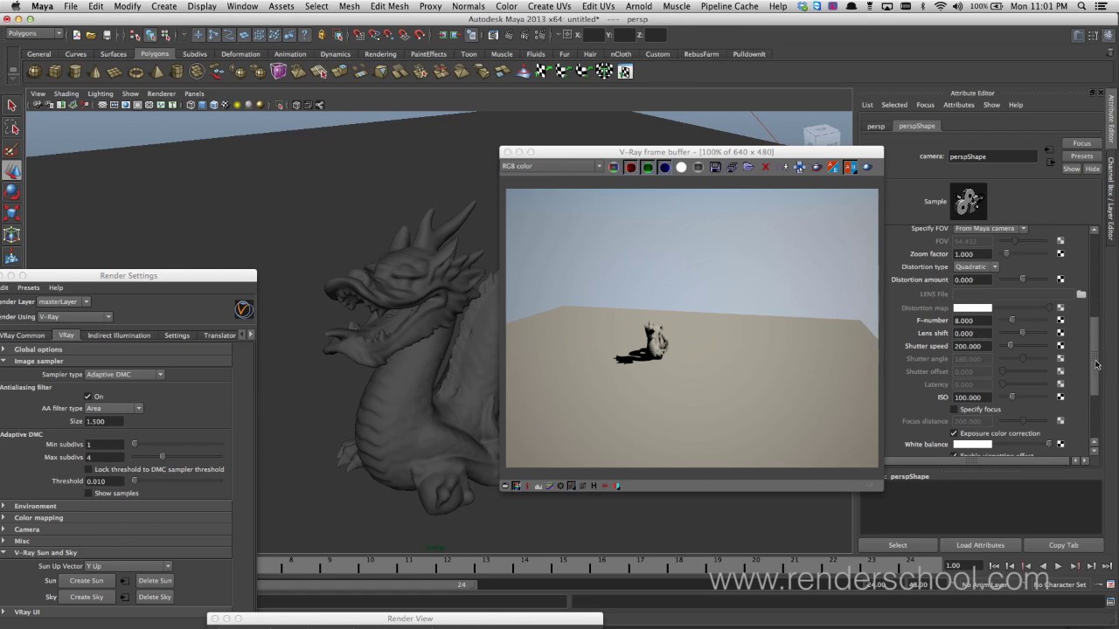
pyautogui.moveTo(1096, 365); pyautogui.dragTo(1096, 360)
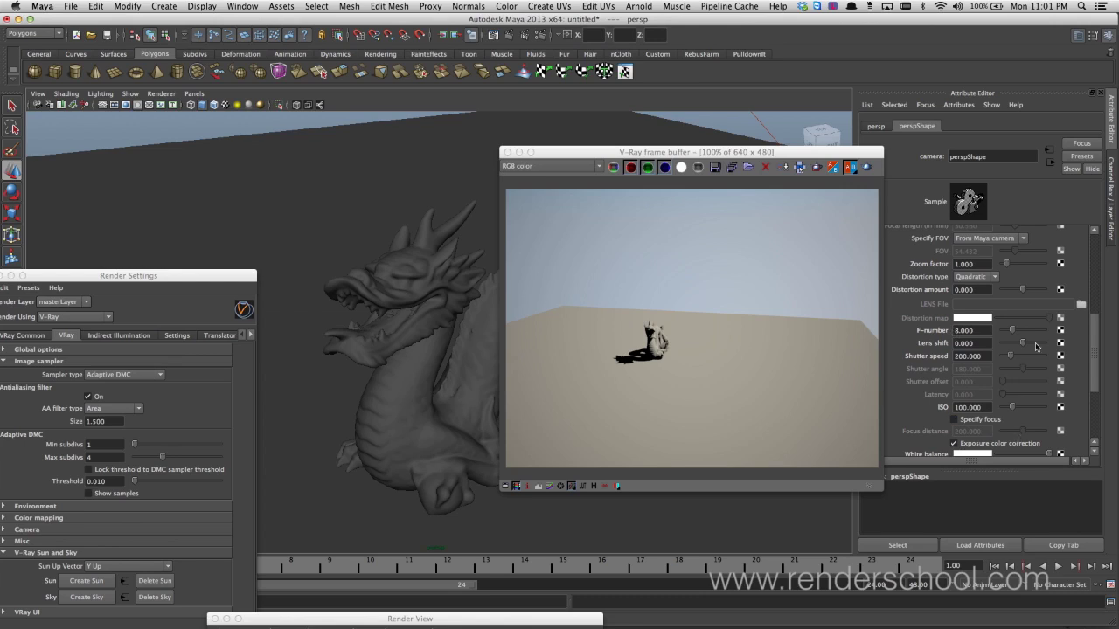
pyautogui.scroll(-5, 953, 323)
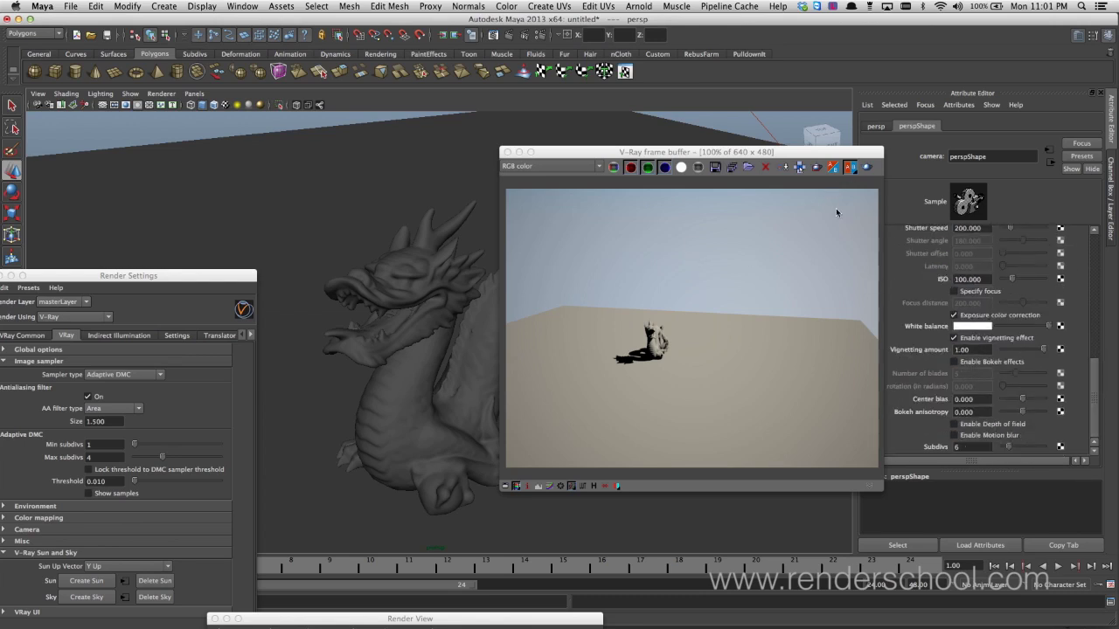
pyautogui.moveTo(782, 156); pyautogui.dragTo(859, 117)
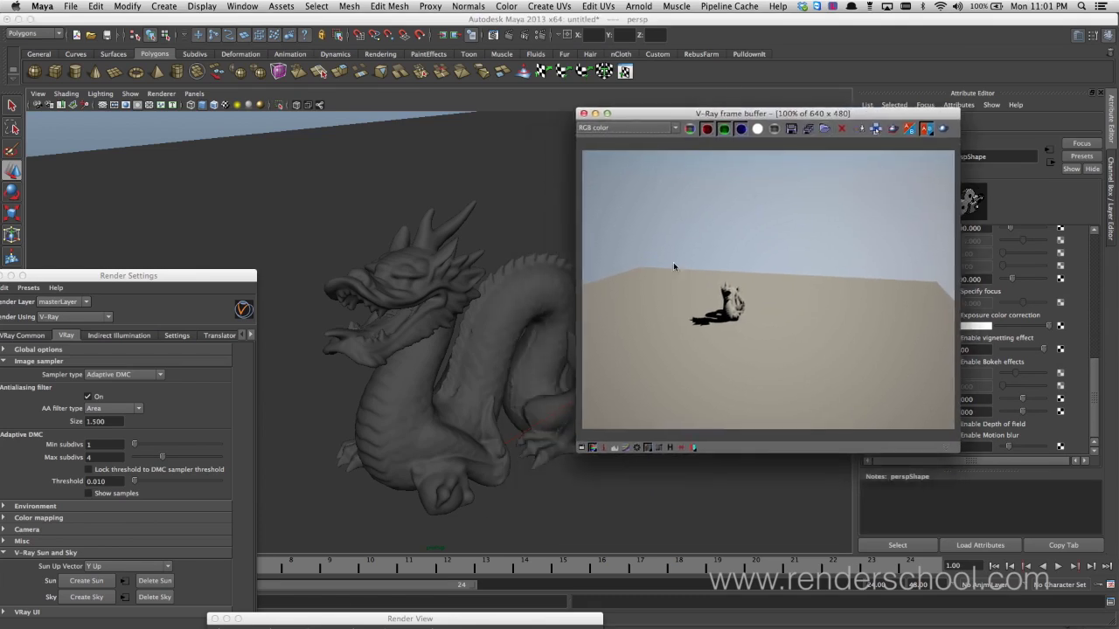
pyautogui.click(942, 128)
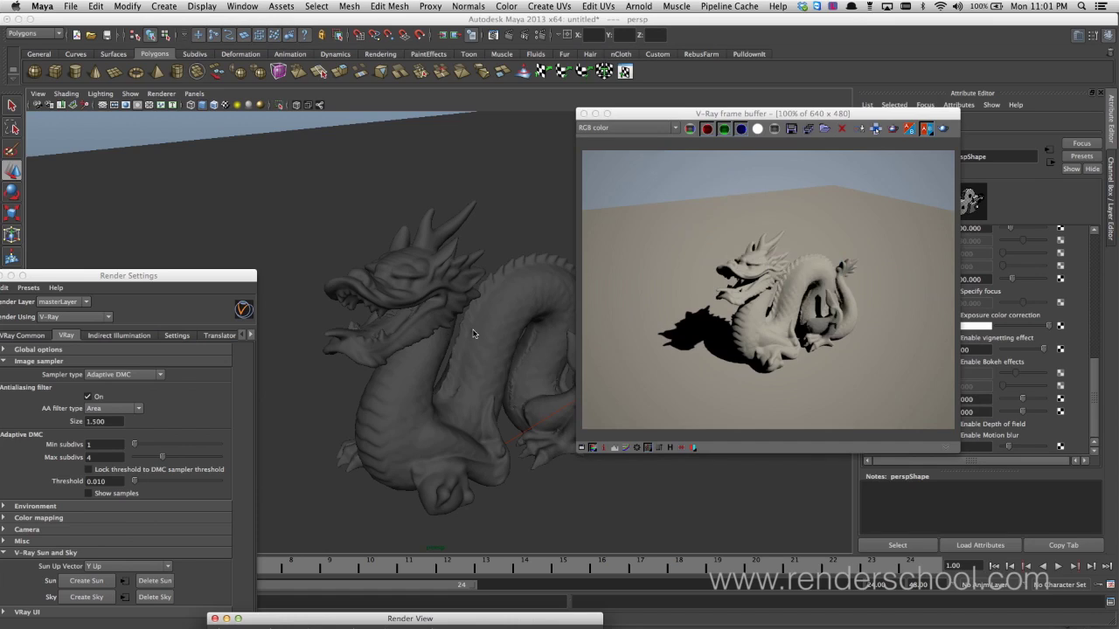
# - Move the V-Ray sun to a high position directly above the dragon
pyautogui.keyDown('alt'); pyautogui.moveTo(473, 333); pyautogui.dragTo(317, 342, button='right'); pyautogui.keyUp('alt')
pyautogui.keyDown('alt'); pyautogui.moveTo(402, 330); pyautogui.dragTo(342, 331, button='right'); pyautogui.keyUp('alt')
pyautogui.keyDown('alt'); pyautogui.moveTo(345, 330); pyautogui.dragTo(492, 320); pyautogui.keyUp('alt')
pyautogui.keyDown('alt'); pyautogui.moveTo(492, 320); pyautogui.dragTo(320, 315, button='right'); pyautogui.keyUp('alt')
pyautogui.keyDown('alt'); pyautogui.moveTo(460, 332); pyautogui.dragTo(482, 372); pyautogui.keyUp('alt')
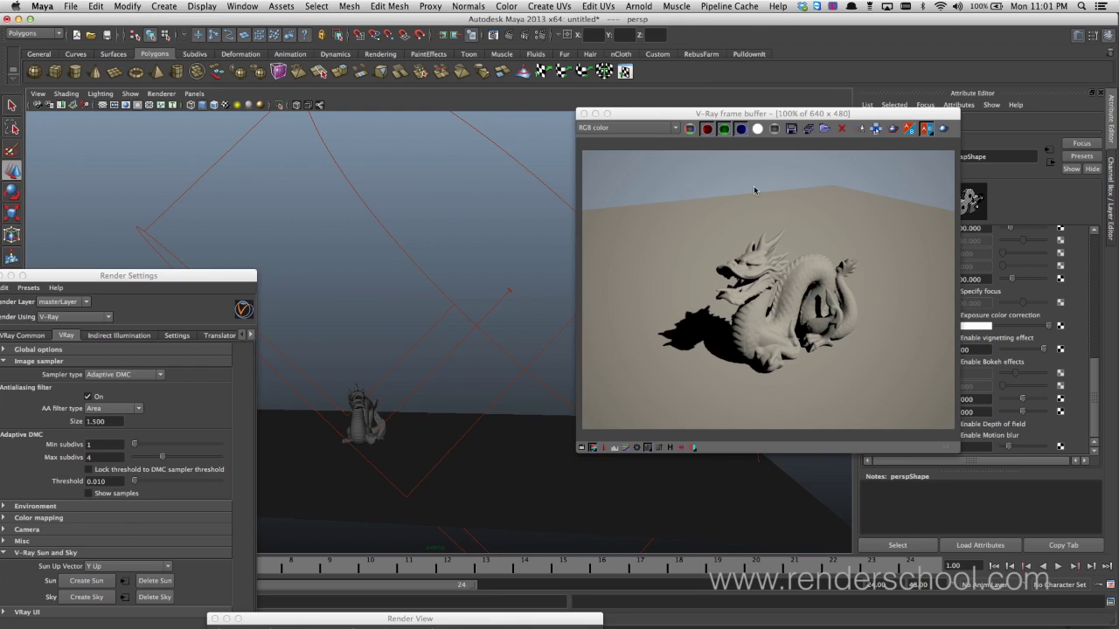
pyautogui.click(512, 290)
pyautogui.moveTo(512, 291); pyautogui.dragTo(369, 226)
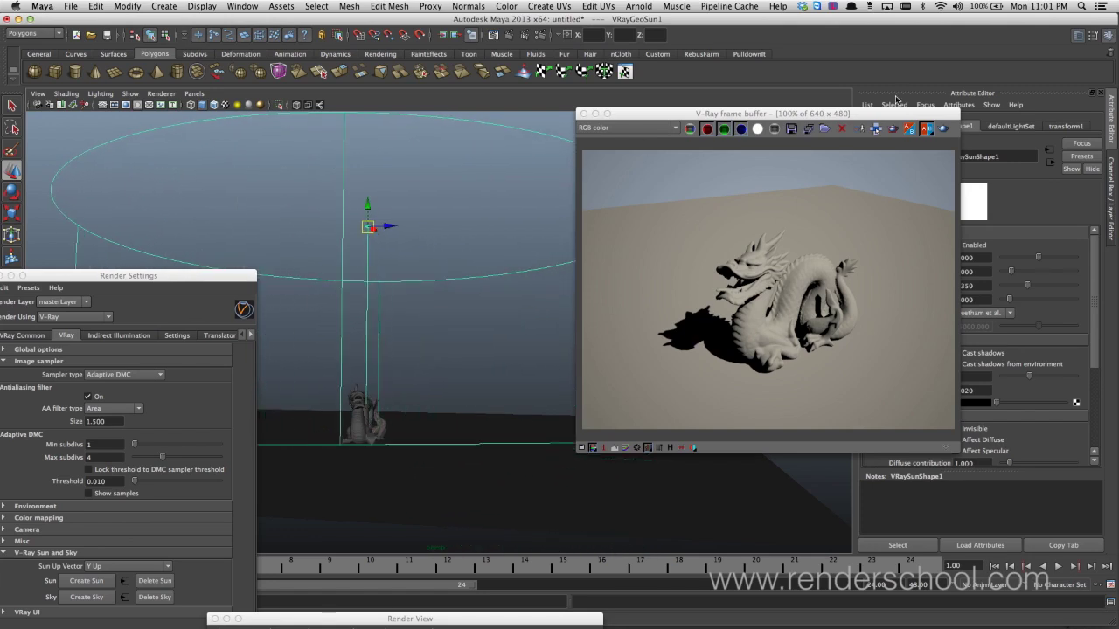
# - Render the scene with the overhead sun, then render a closer, higher-angle view of the dragon
pyautogui.click(943, 129)
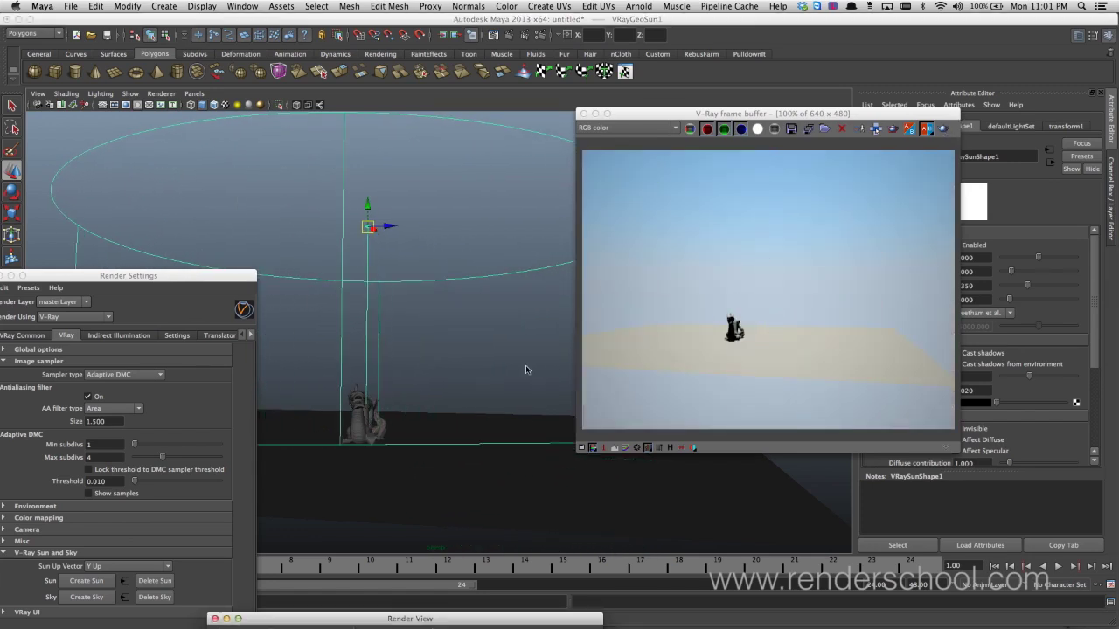
pyautogui.keyDown('alt'); pyautogui.moveTo(304, 424); pyautogui.dragTo(418, 387); pyautogui.keyUp('alt')
pyautogui.keyDown('alt'); pyautogui.moveTo(418, 378); pyautogui.dragTo(592, 415, button='right'); pyautogui.keyUp('alt')
pyautogui.keyDown('alt'); pyautogui.moveTo(441, 318); pyautogui.dragTo(486, 375, button='right'); pyautogui.keyUp('alt')
pyautogui.keyDown('alt'); pyautogui.moveTo(414, 420); pyautogui.dragTo(462, 465, button='middle'); pyautogui.keyUp('alt')
pyautogui.keyDown('alt'); pyautogui.moveTo(442, 393); pyautogui.dragTo(631, 358, button='right'); pyautogui.keyUp('alt')
pyautogui.click(942, 129)
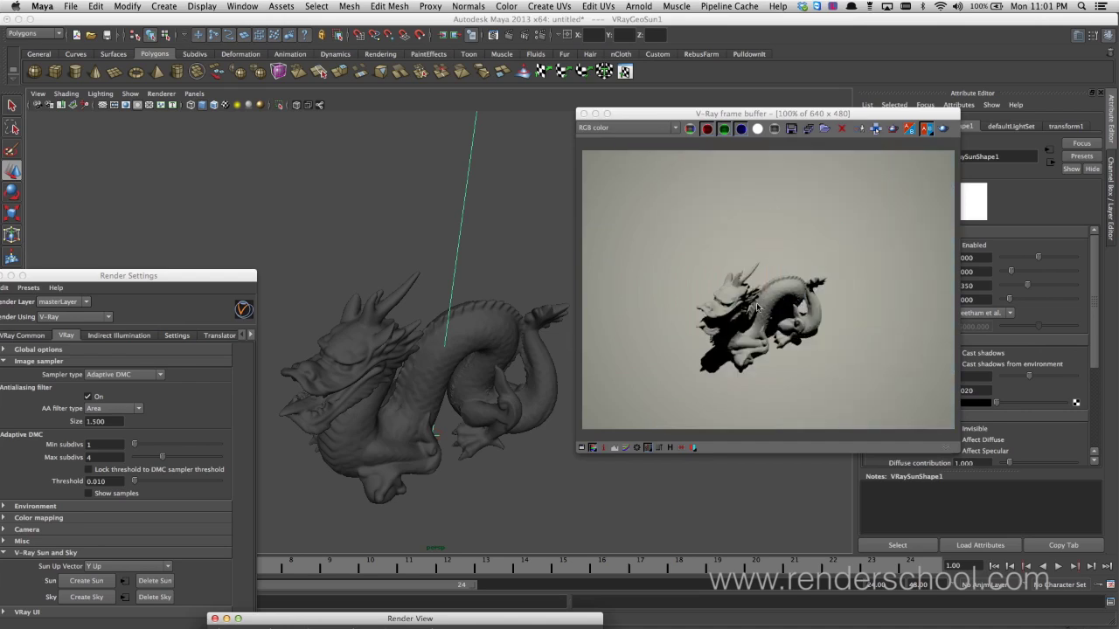
# - Lower the V-Ray sun close to the horizon beside the dragon and render the scene
pyautogui.keyDown('alt'); pyautogui.moveTo(494, 375); pyautogui.dragTo(295, 350, button='right'); pyautogui.keyUp('alt')
pyautogui.keyDown('alt'); pyautogui.moveTo(486, 353); pyautogui.dragTo(390, 330, button='right'); pyautogui.keyUp('alt')
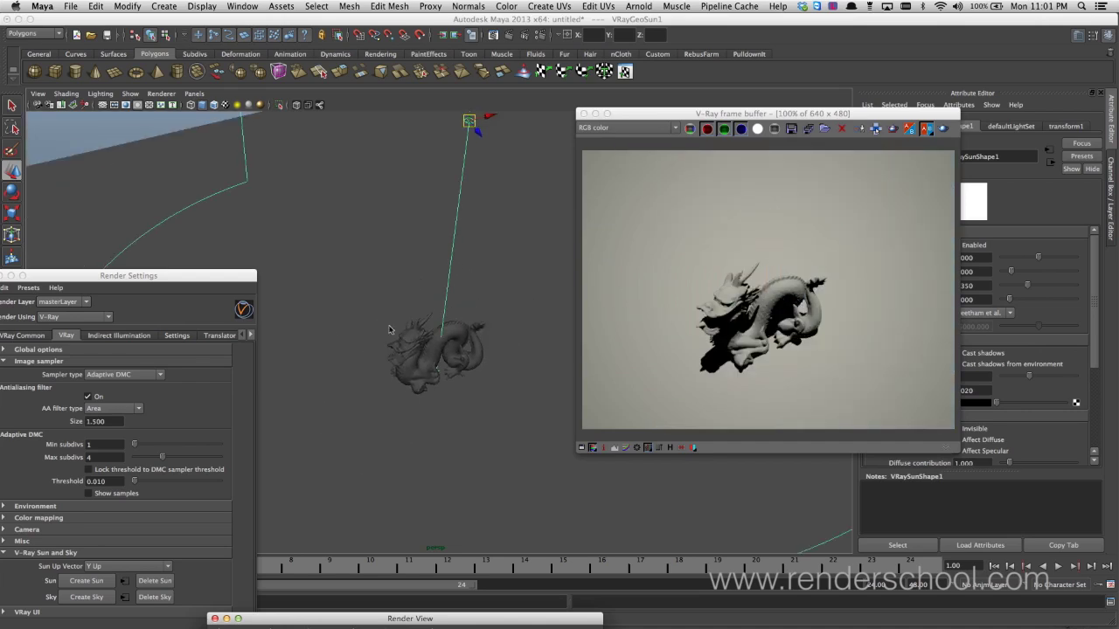
pyautogui.keyDown('alt'); pyautogui.moveTo(390, 330); pyautogui.dragTo(749, 415); pyautogui.keyUp('alt')
pyautogui.click(943, 130)
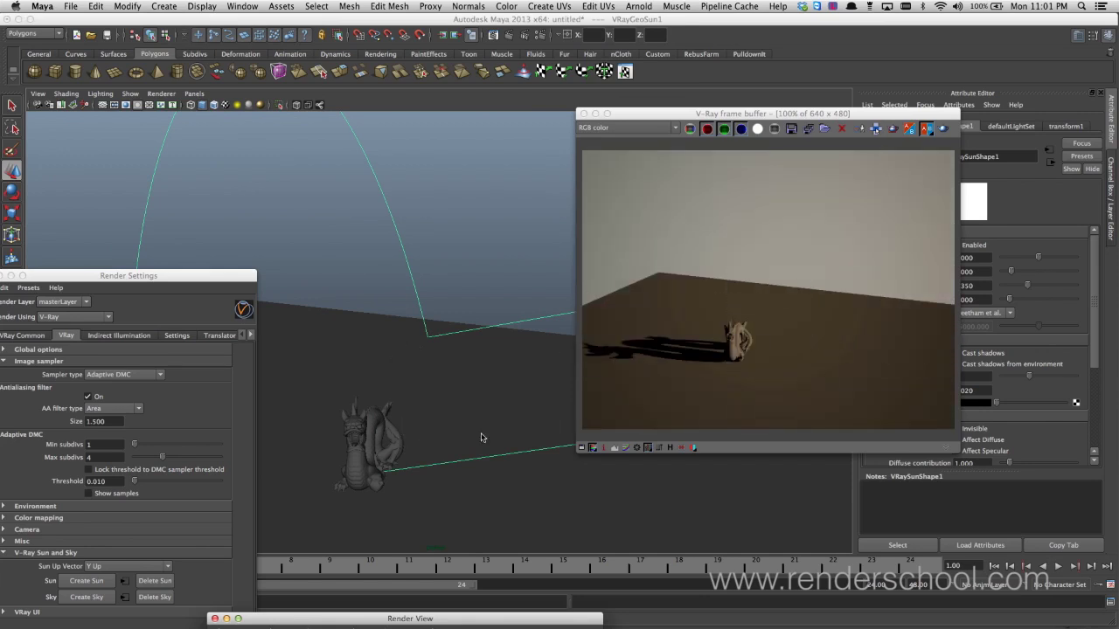
# - Reframe the persp camera closer on the dragon from a low angle and render the low-sun lighting
pyautogui.keyDown('alt'); pyautogui.moveTo(481, 437); pyautogui.dragTo(747, 198); pyautogui.keyUp('alt')
pyautogui.keyDown('alt'); pyautogui.moveTo(491, 416); pyautogui.dragTo(405, 379); pyautogui.keyUp('alt')
pyautogui.keyDown('alt'); pyautogui.moveTo(405, 380); pyautogui.dragTo(543, 436, button='right'); pyautogui.keyUp('alt')
pyautogui.keyDown('alt'); pyautogui.moveTo(544, 436); pyautogui.dragTo(362, 385); pyautogui.keyUp('alt')
pyautogui.keyDown('alt'); pyautogui.moveTo(488, 382); pyautogui.dragTo(429, 412); pyautogui.keyUp('alt')
pyautogui.keyDown('alt'); pyautogui.moveTo(429, 413); pyautogui.dragTo(495, 401, button='middle'); pyautogui.keyUp('alt')
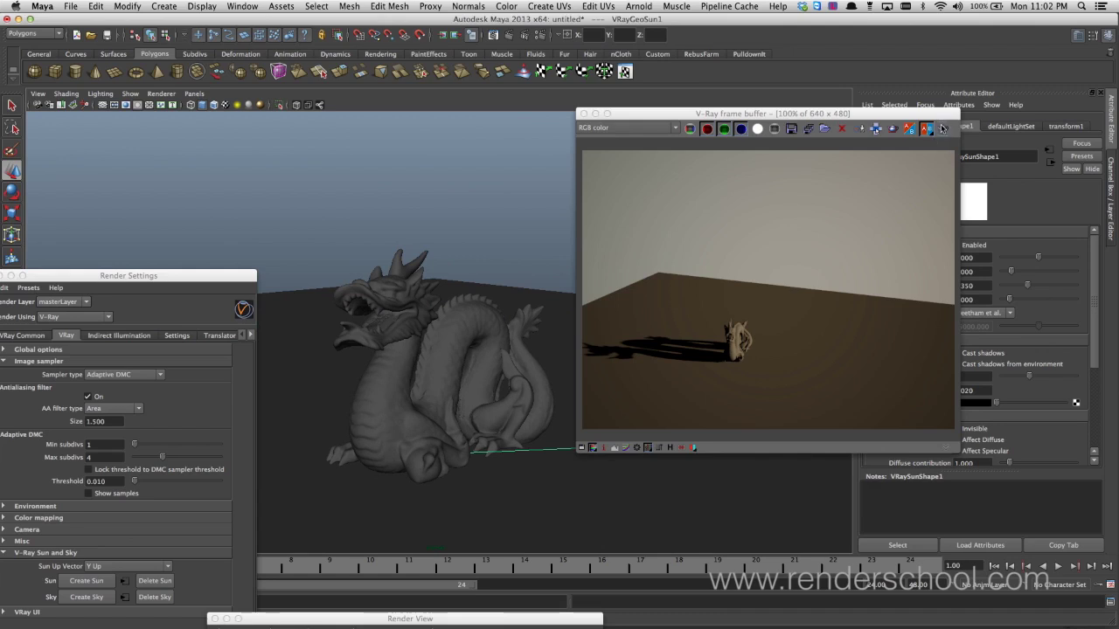
pyautogui.click(942, 129)
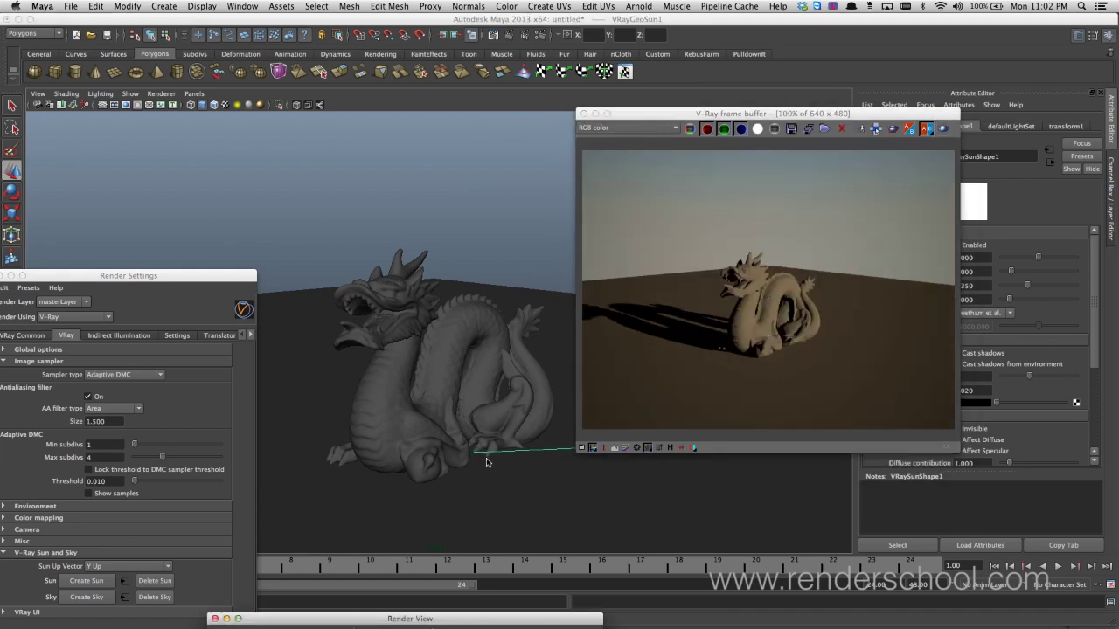
# - Set the V-Ray sun's turbidity to 4.112, ozone to 0.568 and size multiplier to 10, and render the result
pyautogui.moveTo(693, 118); pyautogui.dragTo(550, 295)
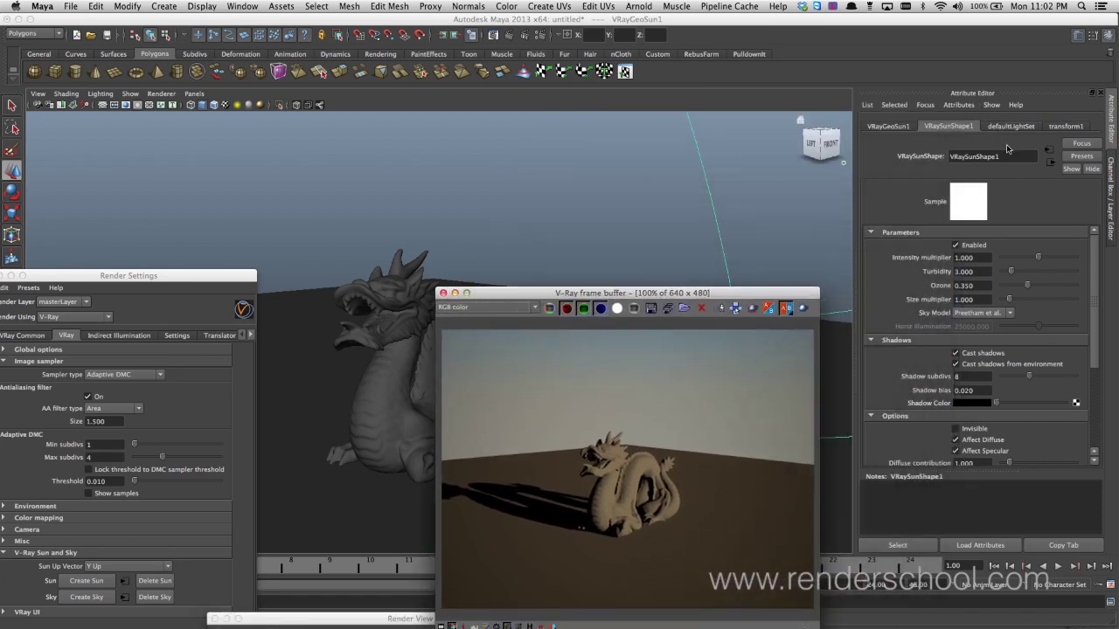
pyautogui.moveTo(673, 294); pyautogui.dragTo(878, 395)
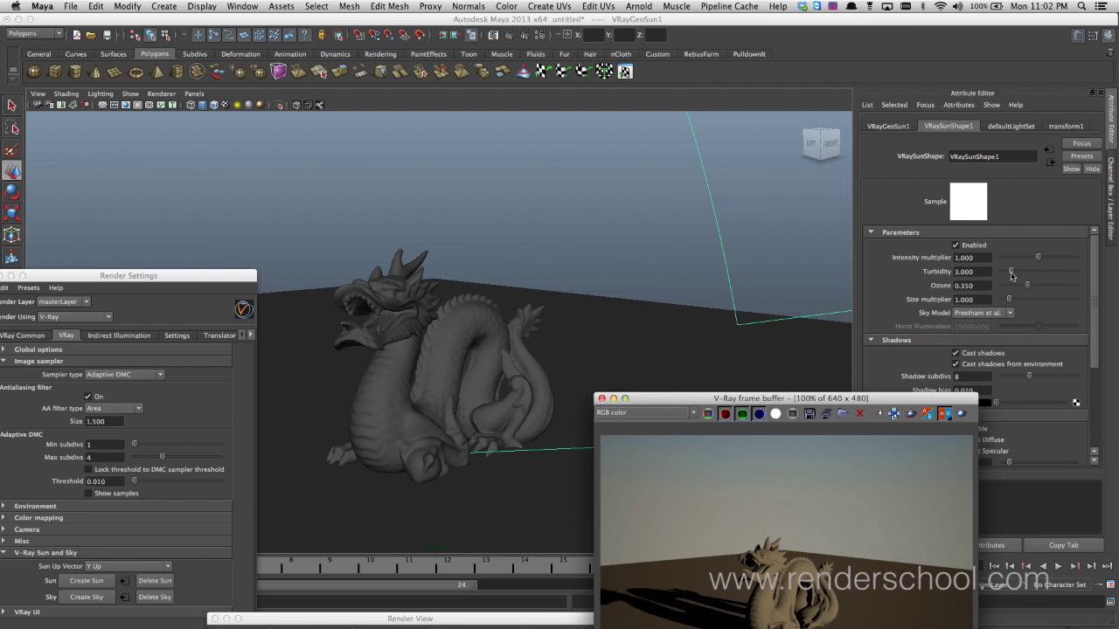
pyautogui.moveTo(1011, 272); pyautogui.dragTo(1080, 289)
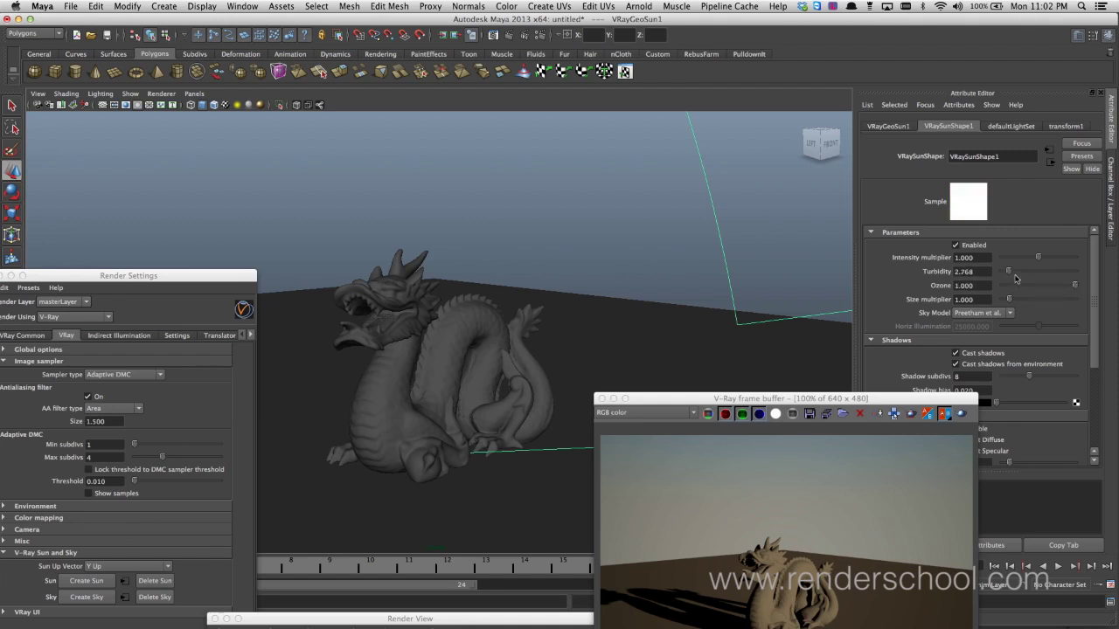
pyautogui.moveTo(1016, 278); pyautogui.dragTo(1101, 308)
pyautogui.moveTo(826, 399); pyautogui.dragTo(836, 227)
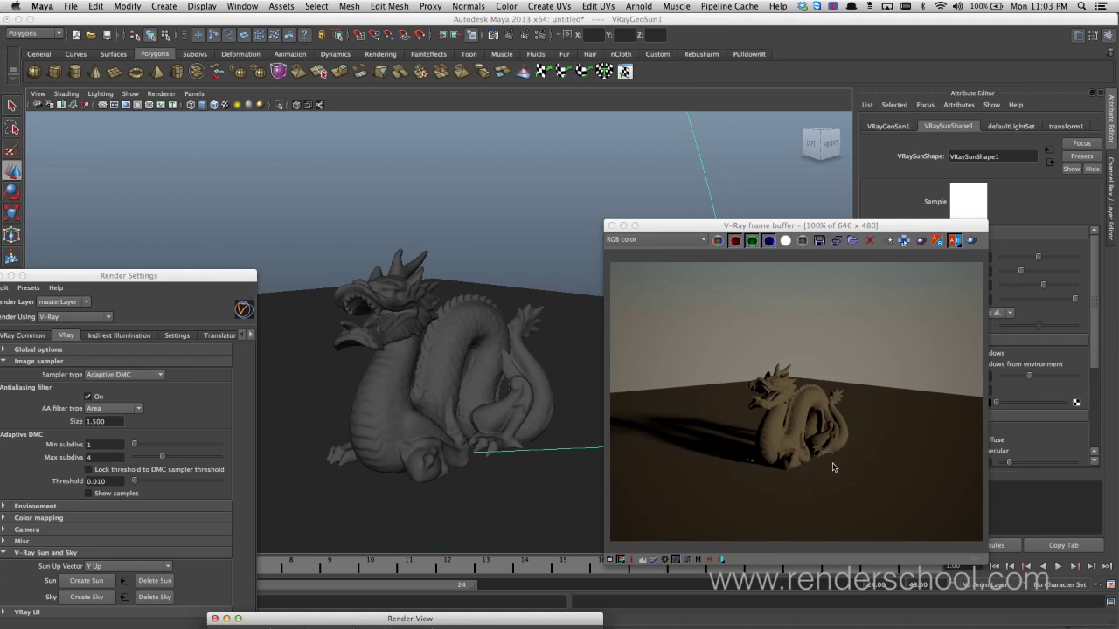
# - Set the V-Ray sun's size multiplier to 50 and render the softer shadows
pyautogui.moveTo(870, 225); pyautogui.dragTo(765, 225)
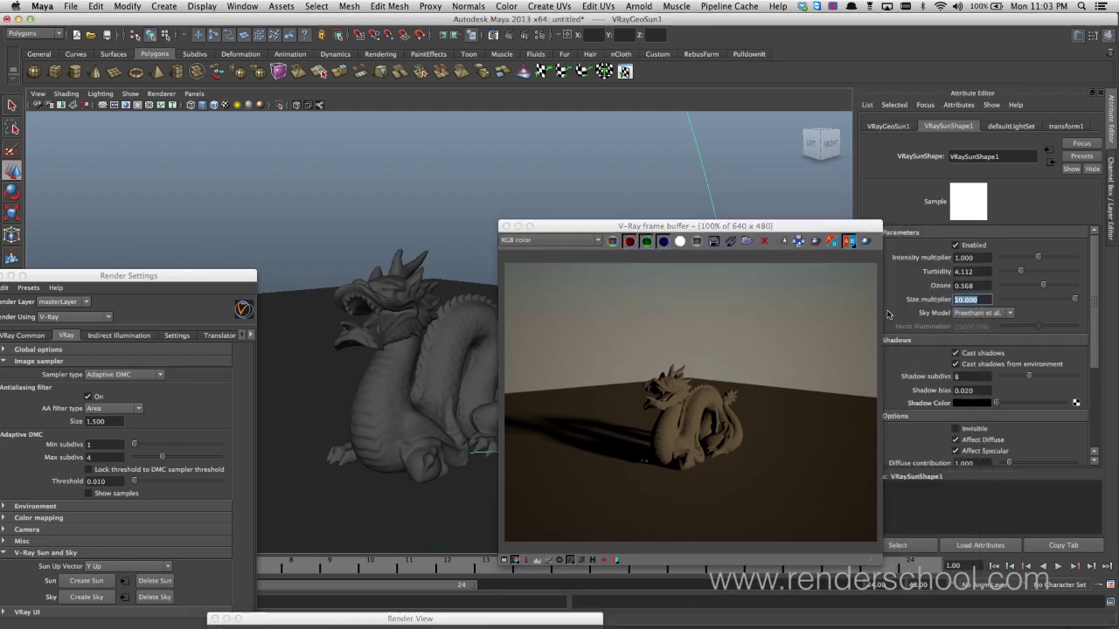
pyautogui.write('50')
pyautogui.press('Return')
pyautogui.click(867, 243)
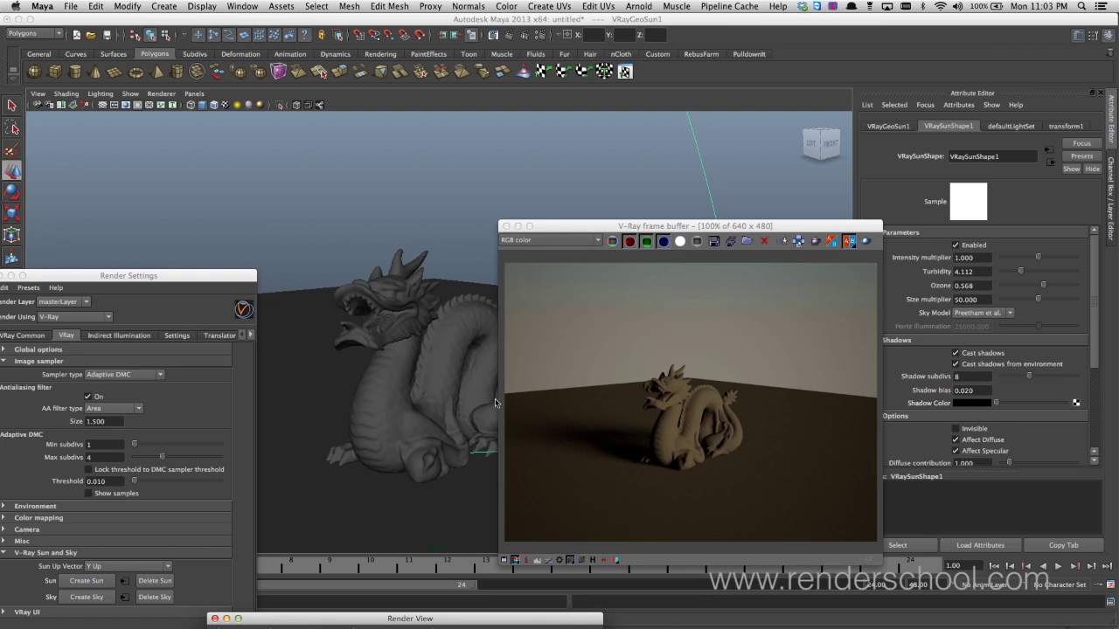
# - Raise the V-Ray sun well above the ground plane and render the wider view
pyautogui.keyDown('alt'); pyautogui.moveTo(428, 411); pyautogui.dragTo(368, 225); pyautogui.keyUp('alt')
pyautogui.moveTo(551, 229); pyautogui.dragTo(594, 489)
pyautogui.keyDown('alt'); pyautogui.moveTo(637, 362); pyautogui.dragTo(664, 292); pyautogui.keyUp('alt')
pyautogui.keyDown('alt'); pyautogui.moveTo(664, 292); pyautogui.dragTo(516, 262, button='right'); pyautogui.keyUp('alt')
pyautogui.moveTo(702, 311); pyautogui.dragTo(583, 182)
pyautogui.moveTo(668, 487); pyautogui.dragTo(615, 179)
pyautogui.click(854, 194)
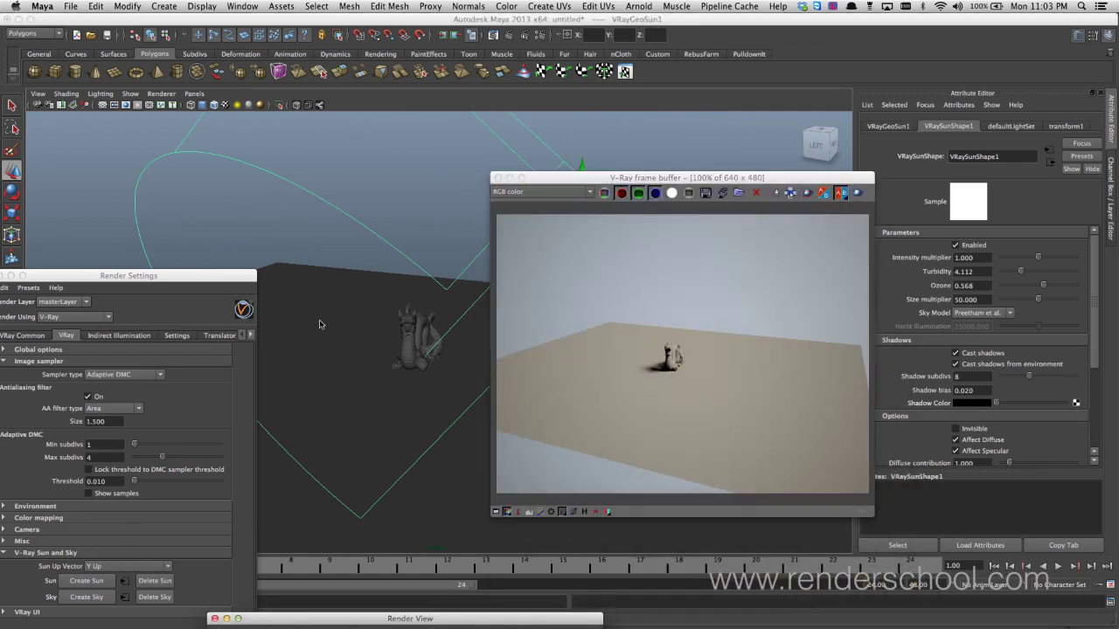
# - Frame the front of the dragon more closely and render its soft shadow under the raised sun
pyautogui.keyDown('alt'); pyautogui.moveTo(421, 338); pyautogui.dragTo(590, 342, button='right'); pyautogui.keyUp('alt')
pyautogui.keyDown('alt'); pyautogui.moveTo(366, 387); pyautogui.dragTo(393, 394, button='right'); pyautogui.keyUp('alt')
pyautogui.keyDown('alt'); pyautogui.moveTo(350, 420); pyautogui.dragTo(442, 385, button='middle'); pyautogui.keyUp('alt')
pyautogui.click(857, 193)
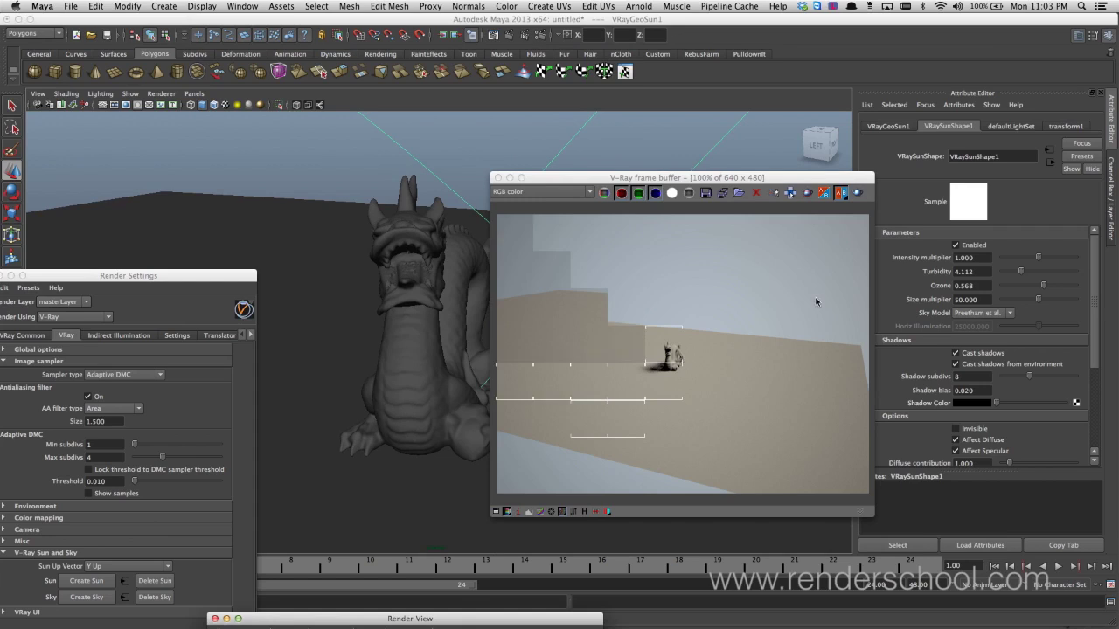
# - View the sun's sky model choices, keeping Preetham et al., and render the dragon with GI turned on
pyautogui.click(1007, 318)
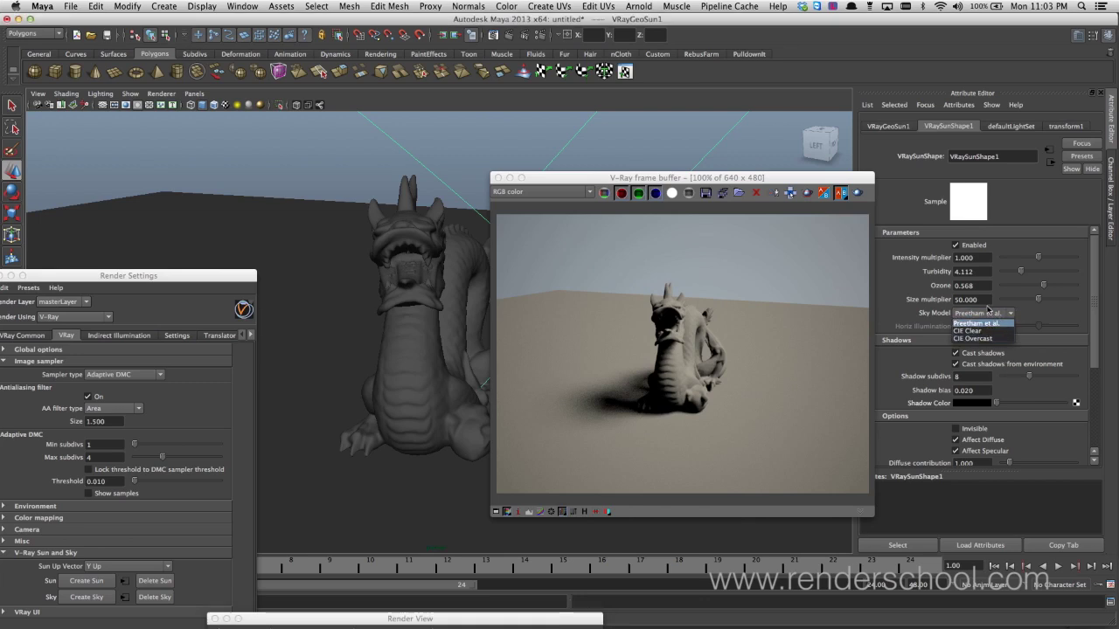
pyautogui.click(1010, 317)
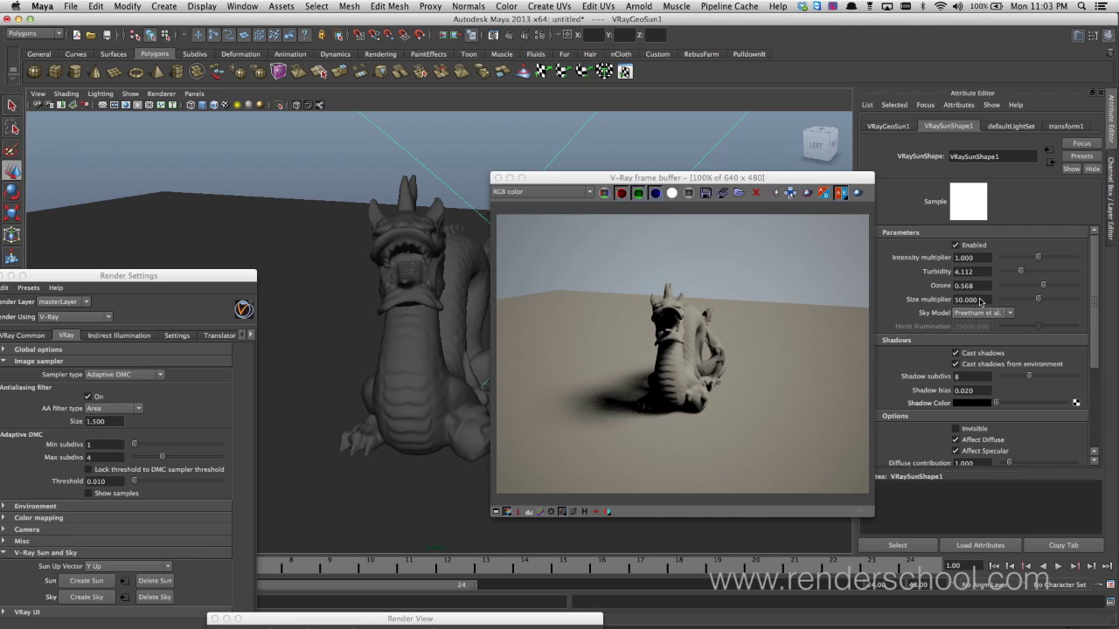
pyautogui.click(119, 336)
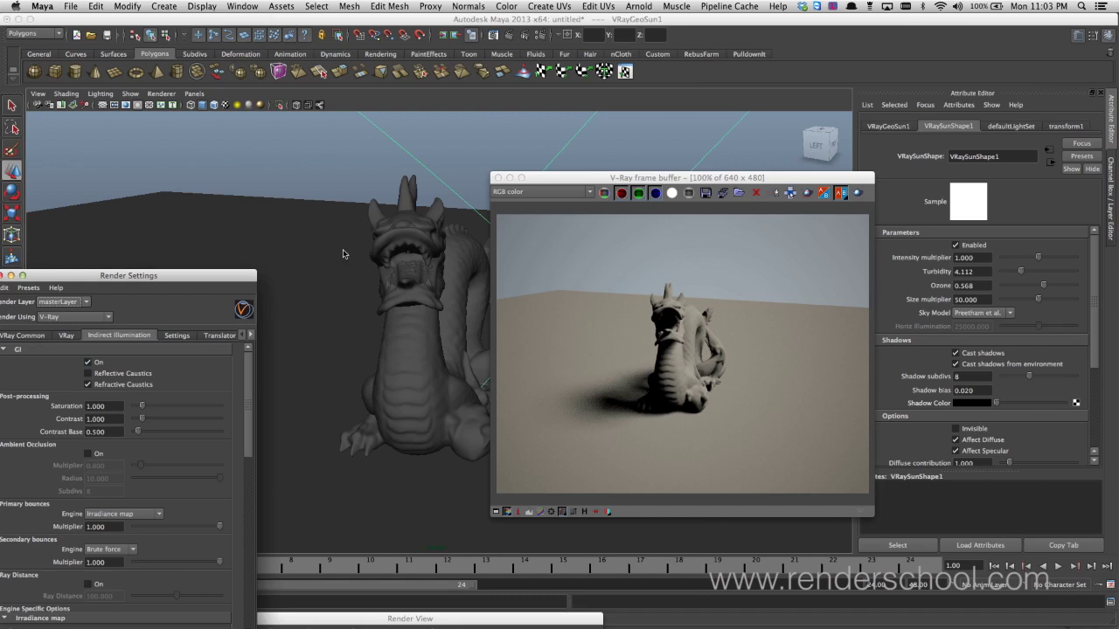
pyautogui.click(857, 194)
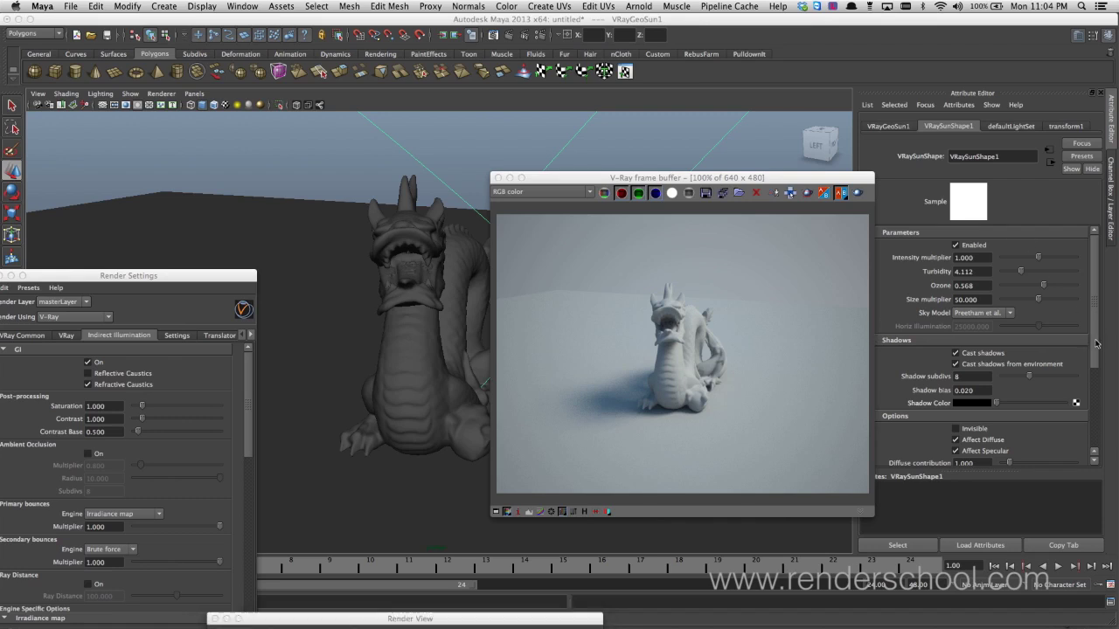
# - Examine the V-Ray sun's shadow, options and photon emission attributes
pyautogui.moveTo(1094, 342); pyautogui.dragTo(1090, 381)
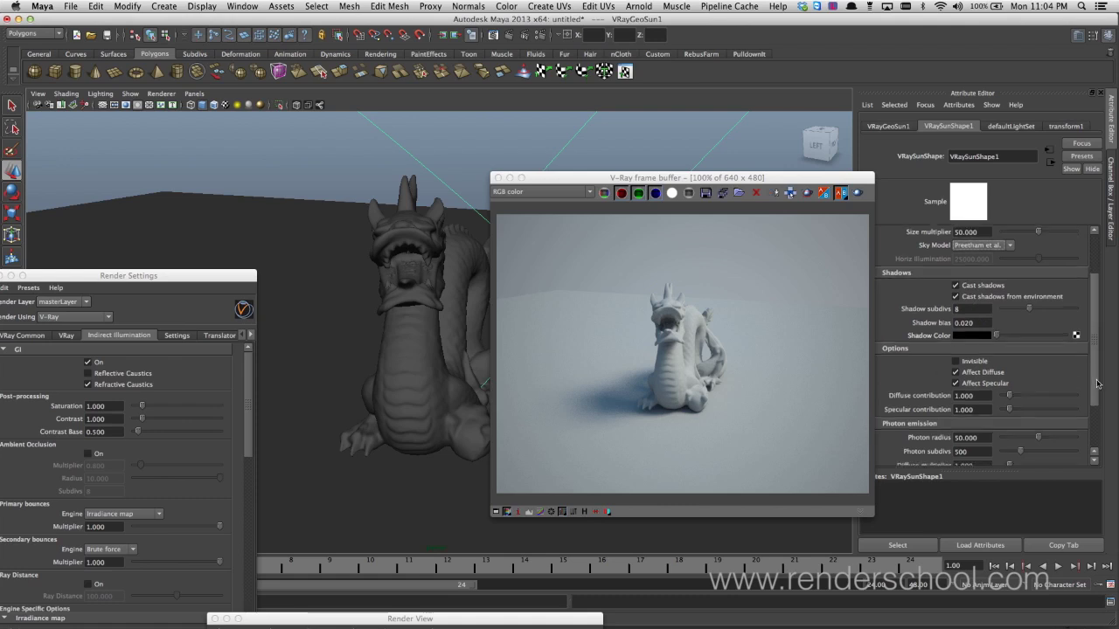
pyautogui.scroll(-3, 971, 307)
pyautogui.moveTo(1095, 355); pyautogui.dragTo(1097, 244)
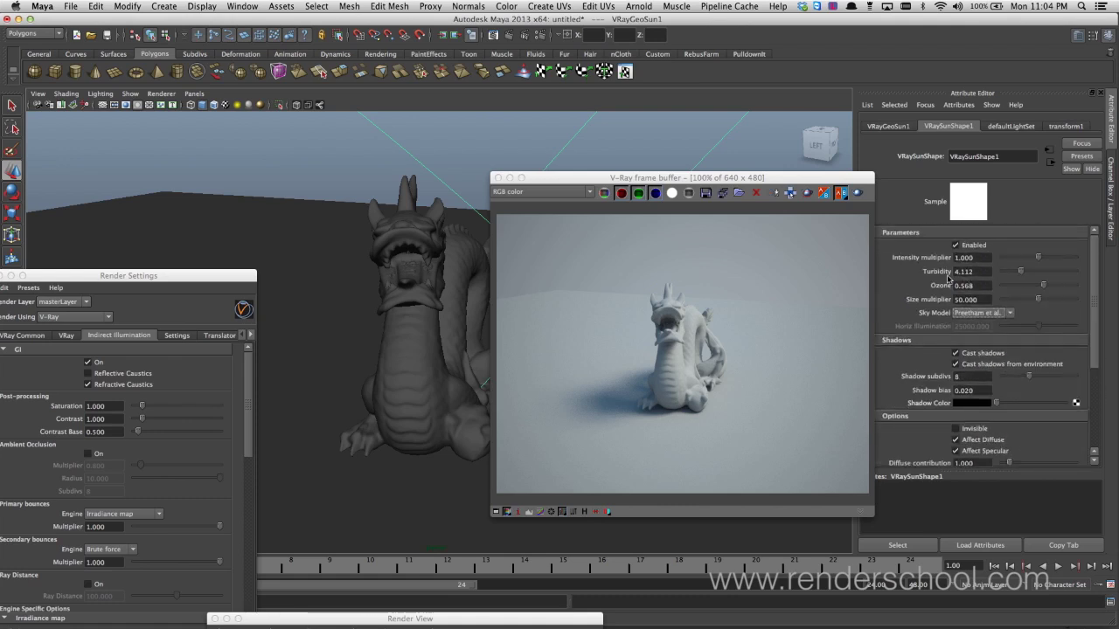
pyautogui.scroll(-8, 1089, 321)
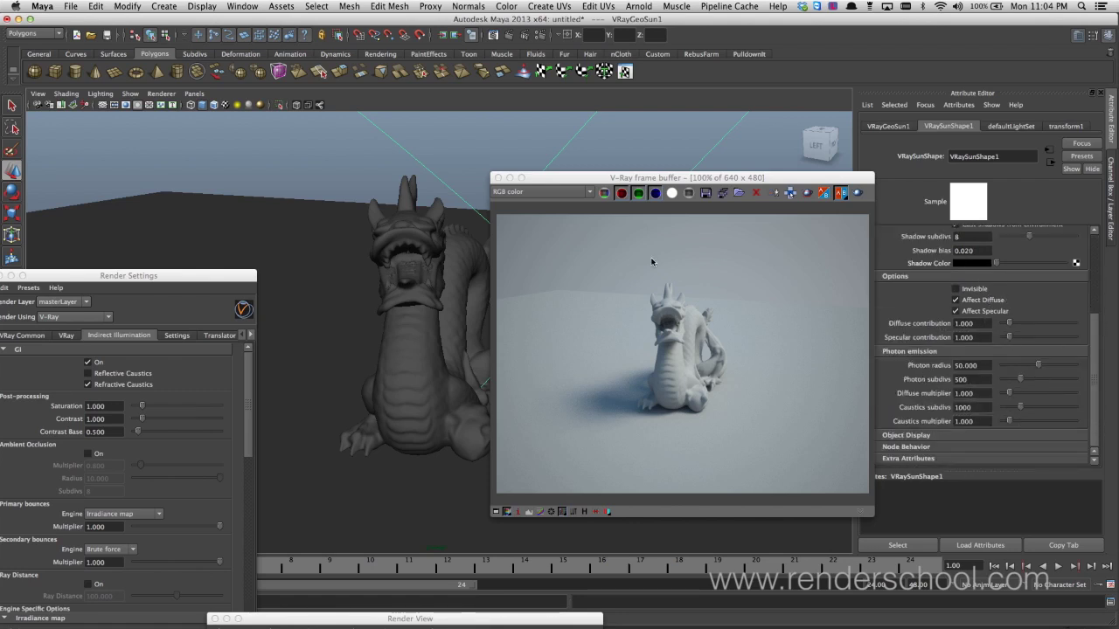
# - Lower the V-Ray sun slightly and render the scene with GI from farther away
pyautogui.keyDown('alt'); pyautogui.moveTo(424, 344); pyautogui.dragTo(272, 315, button='right'); pyautogui.keyUp('alt')
pyautogui.keyDown('alt'); pyautogui.moveTo(472, 263); pyautogui.dragTo(414, 272, button='right'); pyautogui.keyUp('alt')
pyautogui.keyDown('alt'); pyautogui.moveTo(398, 278); pyautogui.dragTo(241, 338, button='middle'); pyautogui.keyUp('alt')
pyautogui.moveTo(530, 148); pyautogui.dragTo(547, 215)
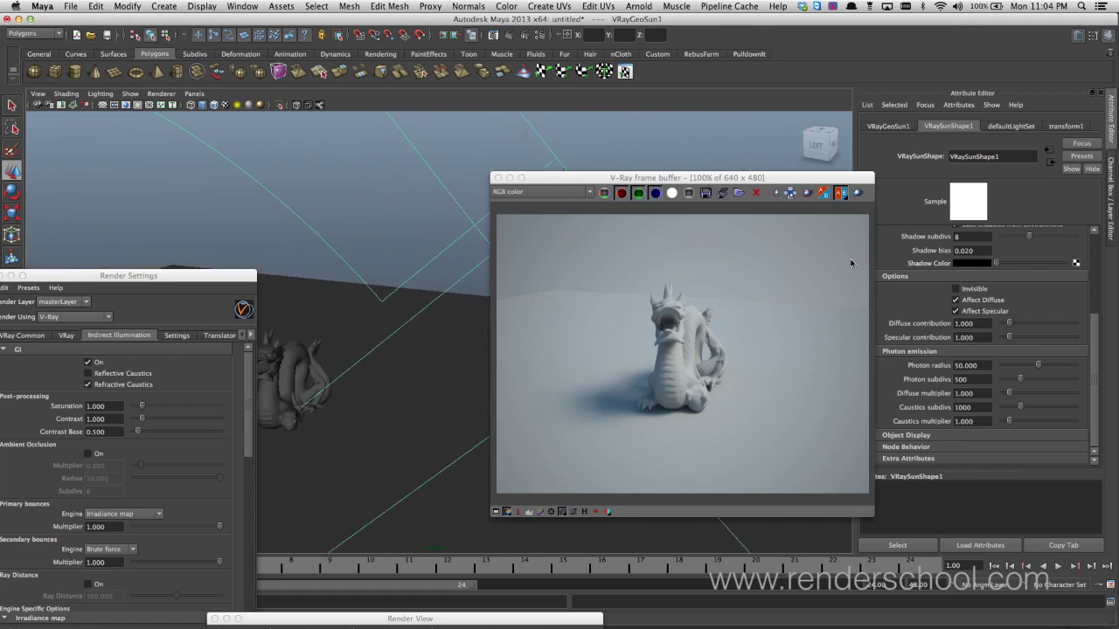
pyautogui.click(856, 194)
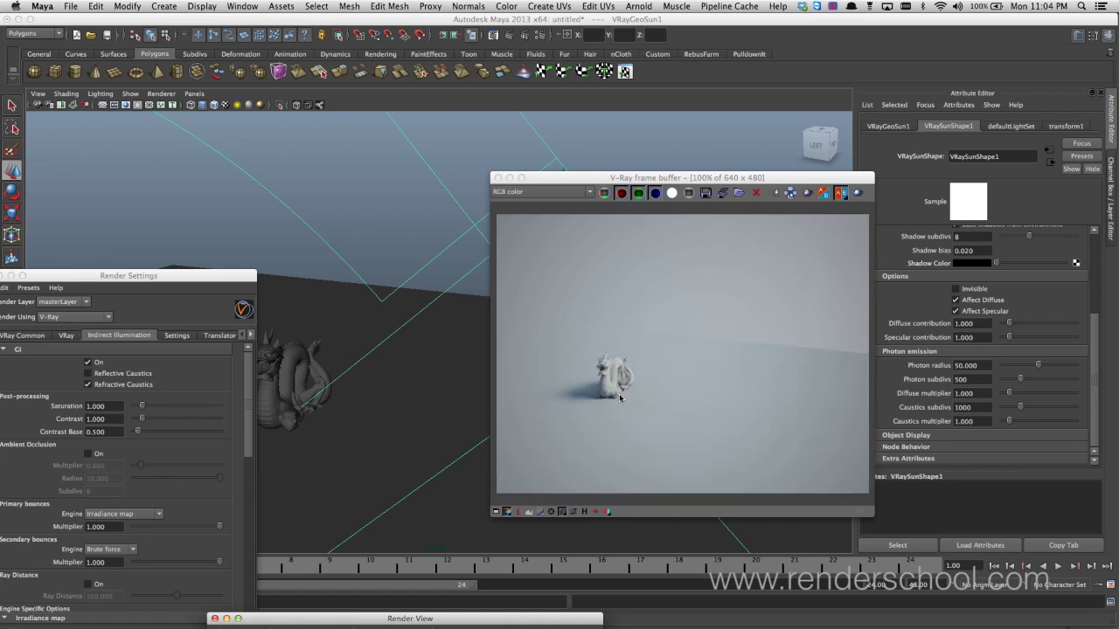
# - Reframe the persp camera close on the dragon from a front three-quarter angle and render it
pyautogui.keyDown('alt'); pyautogui.moveTo(348, 364); pyautogui.dragTo(481, 371, button='middle'); pyautogui.keyUp('alt')
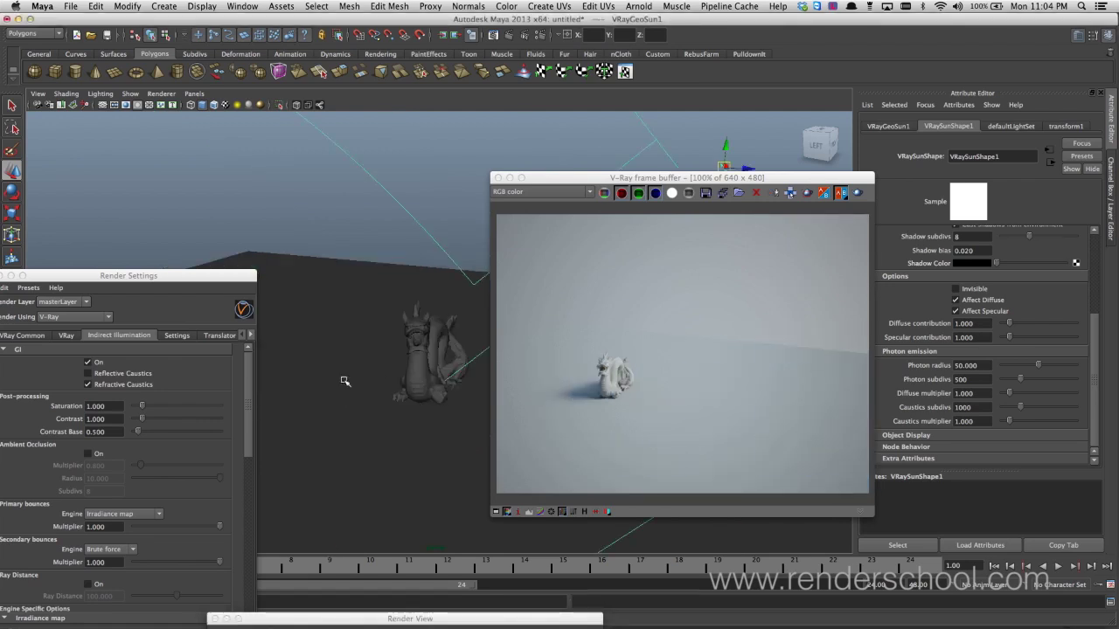
pyautogui.keyDown('alt'); pyautogui.moveTo(356, 351); pyautogui.dragTo(577, 403, button='right'); pyautogui.keyUp('alt')
pyautogui.keyDown('alt'); pyautogui.moveTo(381, 385); pyautogui.dragTo(376, 405, button='middle'); pyautogui.keyUp('alt')
pyautogui.keyDown('alt'); pyautogui.moveTo(376, 406); pyautogui.dragTo(442, 361); pyautogui.keyUp('alt')
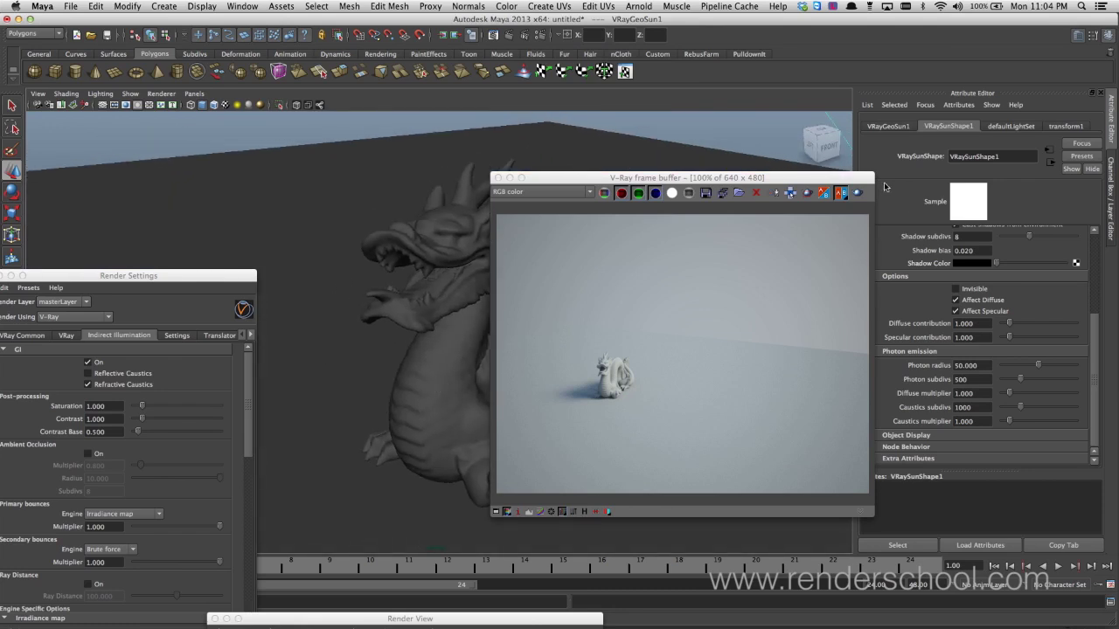
pyautogui.click(858, 192)
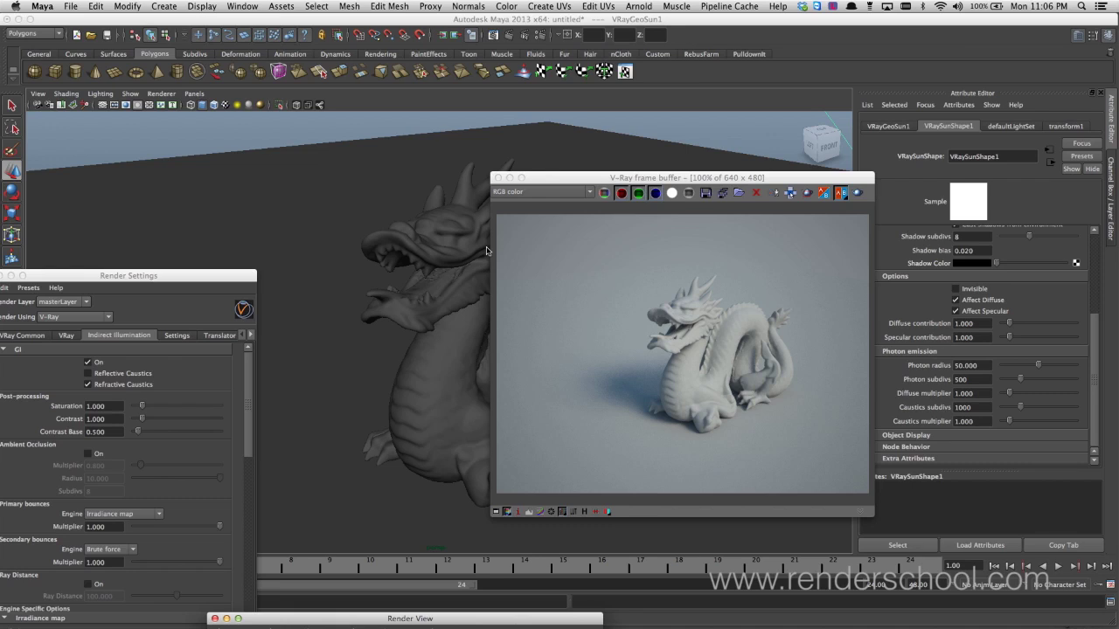
# - Orbit to the opposite side of the dragon with the sky behind it and render that view
pyautogui.moveTo(580, 181); pyautogui.dragTo(116, 158)
pyautogui.keyDown('alt'); pyautogui.moveTo(536, 341); pyautogui.dragTo(569, 318); pyautogui.keyUp('alt')
pyautogui.keyDown('alt'); pyautogui.moveTo(569, 317); pyautogui.dragTo(719, 326, button='middle'); pyautogui.keyUp('alt')
pyautogui.keyDown('alt'); pyautogui.moveTo(718, 326); pyautogui.dragTo(460, 275); pyautogui.keyUp('alt')
pyautogui.click(391, 164)
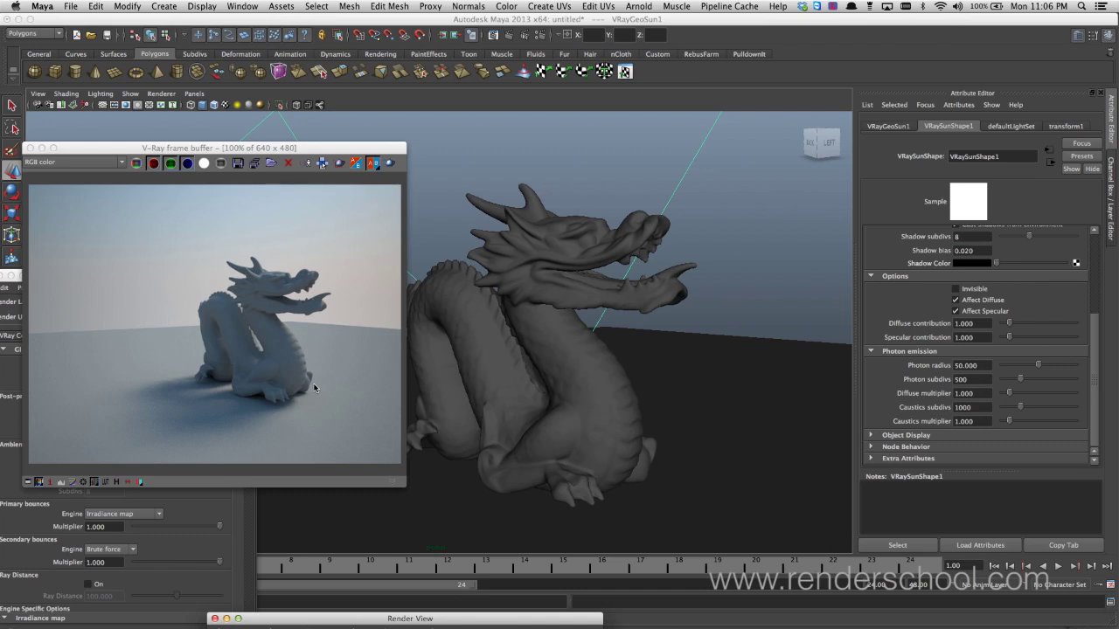
# - Reframe the persp camera on the dragon's long side from slightly above
pyautogui.keyDown('alt'); pyautogui.moveTo(748, 355); pyautogui.dragTo(586, 371); pyautogui.keyUp('alt')
pyautogui.keyDown('alt'); pyautogui.moveTo(650, 402); pyautogui.dragTo(674, 312, button='middle'); pyautogui.keyUp('alt')
pyautogui.keyDown('alt'); pyautogui.moveTo(674, 312); pyautogui.dragTo(622, 337, button='right'); pyautogui.keyUp('alt')
pyautogui.keyDown('alt'); pyautogui.moveTo(644, 360); pyautogui.dragTo(577, 335, button='middle'); pyautogui.keyUp('alt')
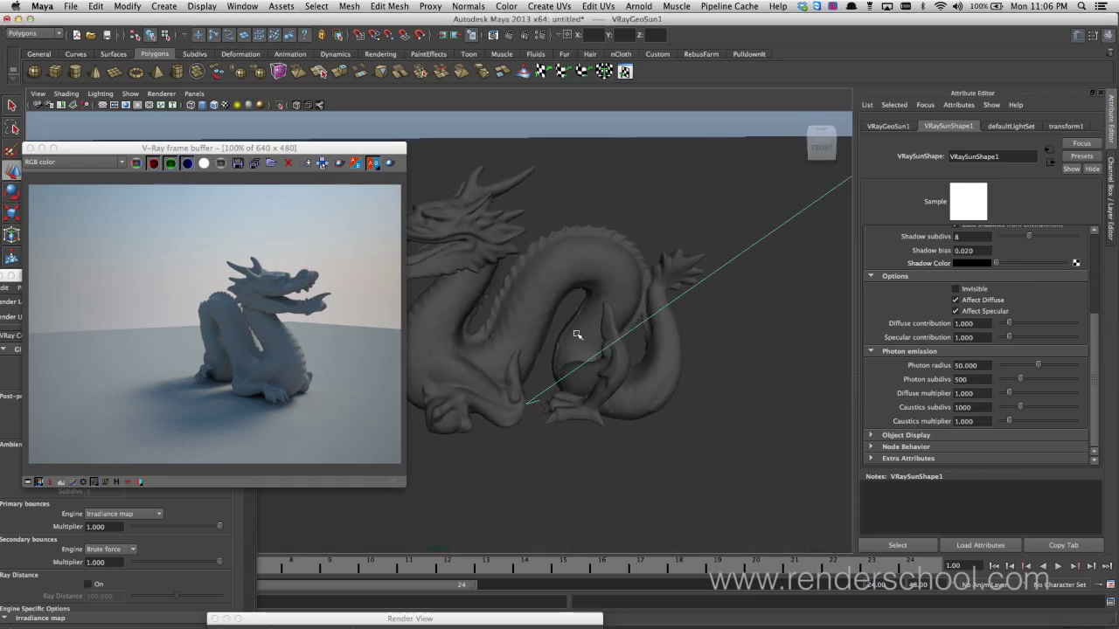